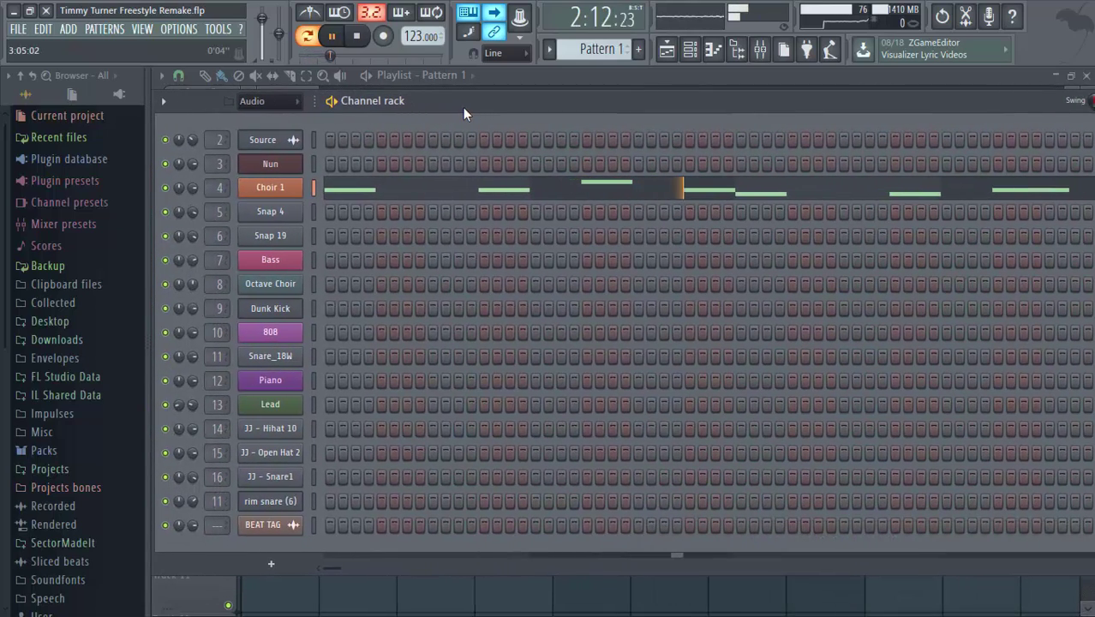
Hide the Browser to give the channel rack the full window width.
{"action": "left_click", "coordinate": [142, 29]}
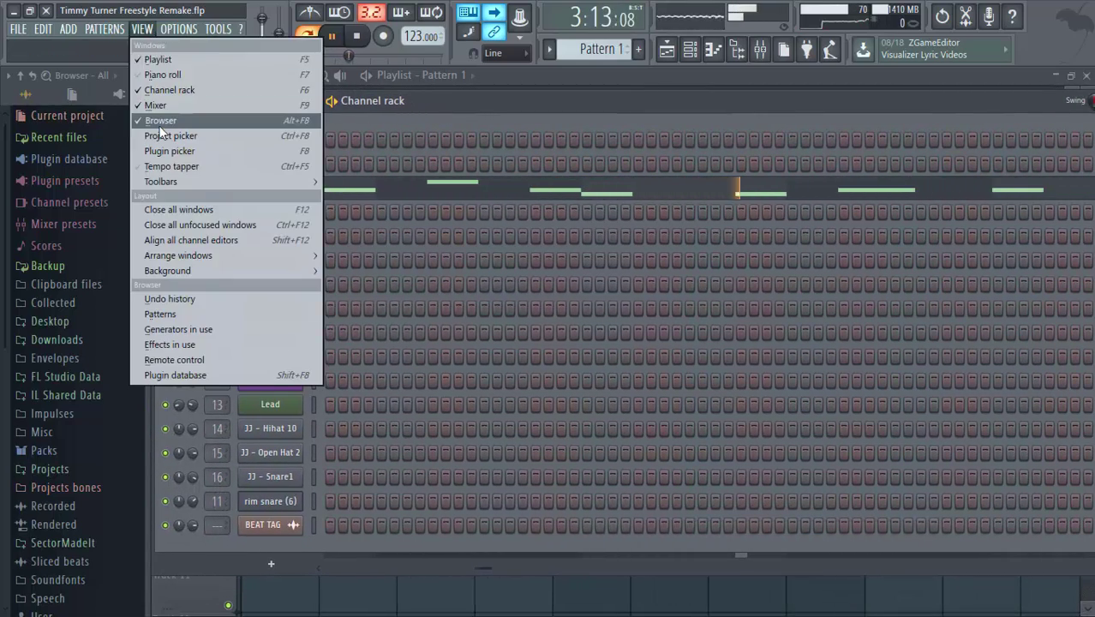
{"action": "left_click", "coordinate": [142, 29]}
{"action": "left_click", "coordinate": [142, 29]}
{"action": "left_click", "coordinate": [155, 119]}
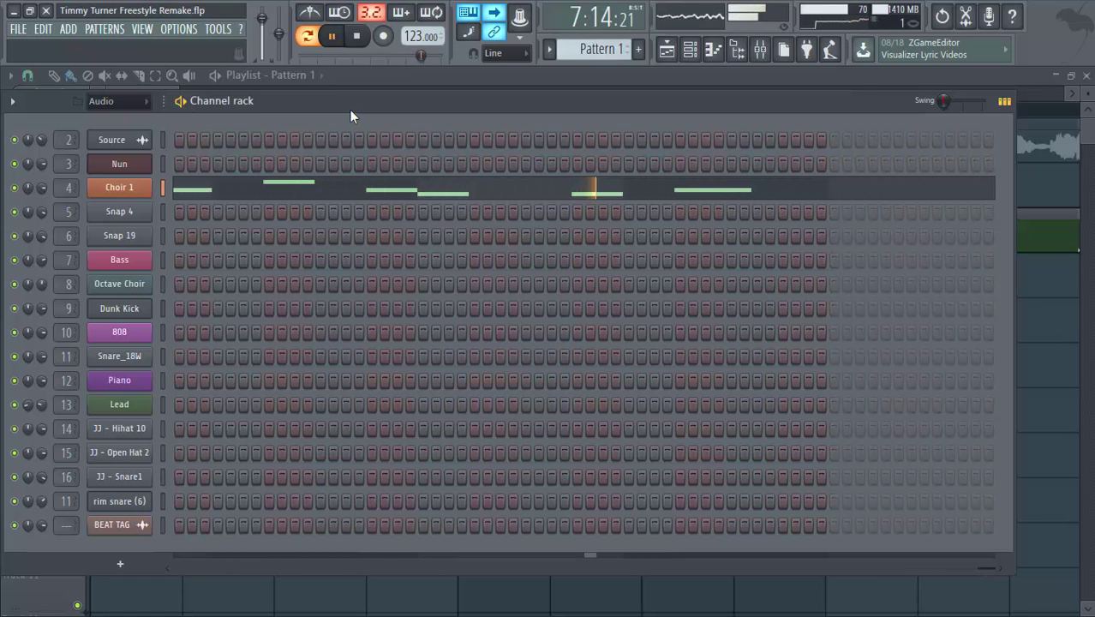
Stop Pattern 1, switch to Pattern 2 and play back its Snap 4 and Snap 19 hits.
{"action": "key", "text": "space"}
{"action": "scroll", "coordinate": [602, 47], "scroll_direction": "down", "scroll_amount": 1}
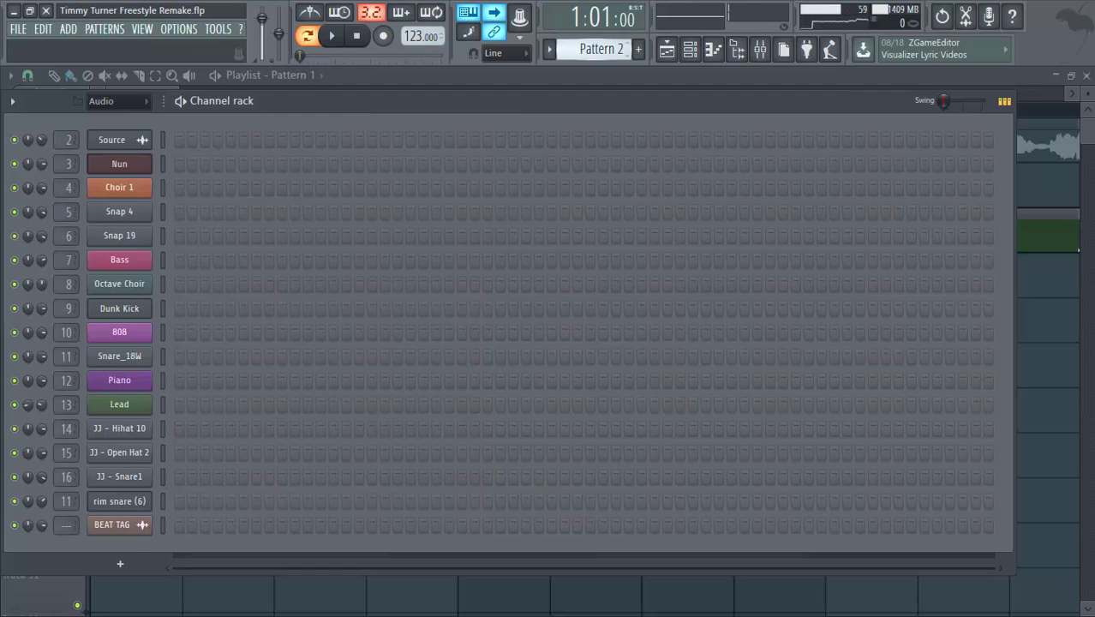
{"action": "key", "text": "space"}
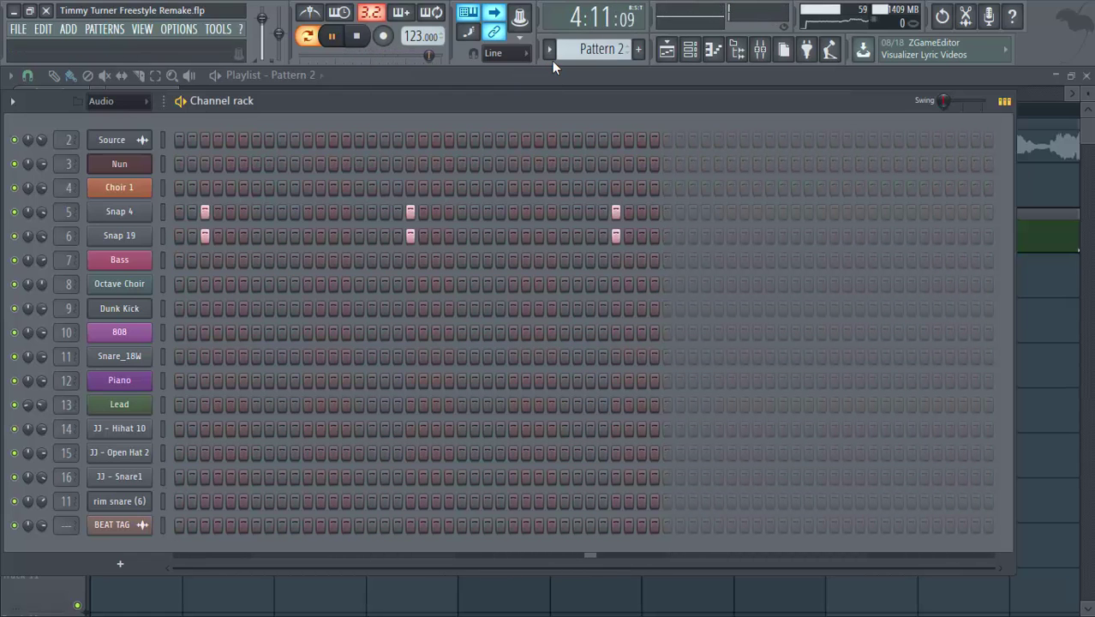
{"action": "key", "text": "space"}
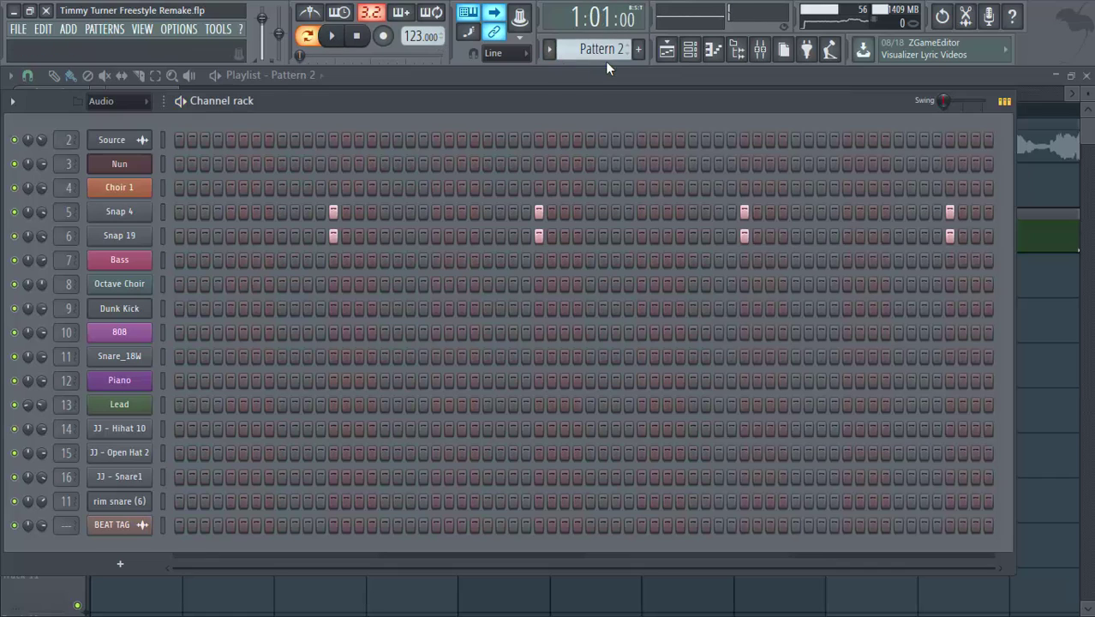
Play back the Bass melodies in Pattern 3 and Pattern 4 one after the other.
{"action": "scroll", "coordinate": [604, 49], "scroll_direction": "down", "scroll_amount": 1}
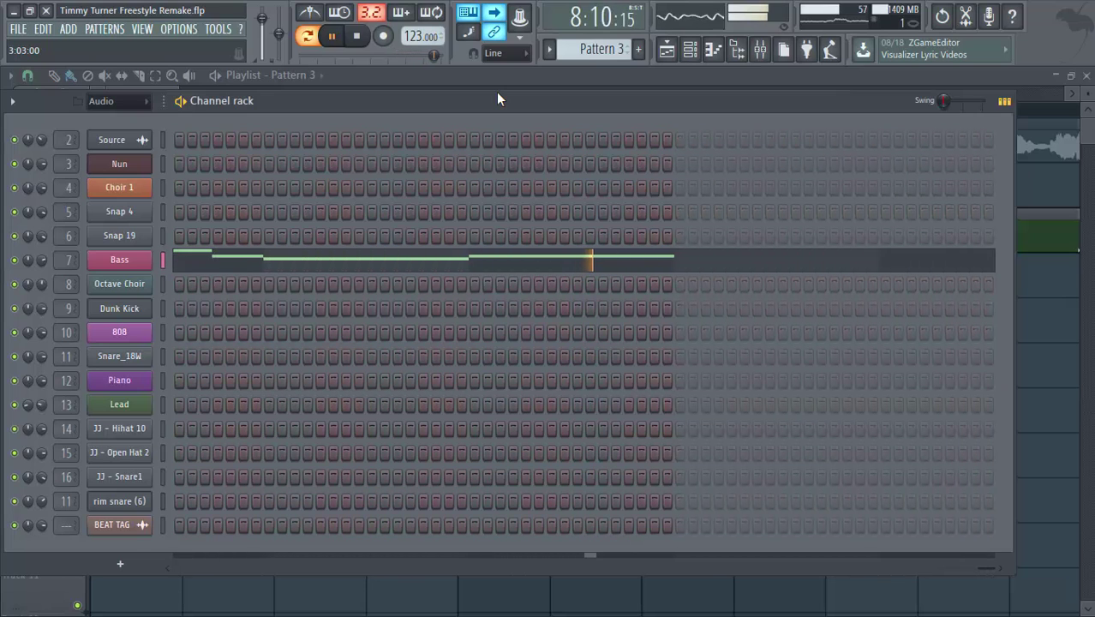
{"action": "key", "text": "space"}
{"action": "left_click_drag", "start_coordinate": [604, 47], "coordinate": [605, 39]}
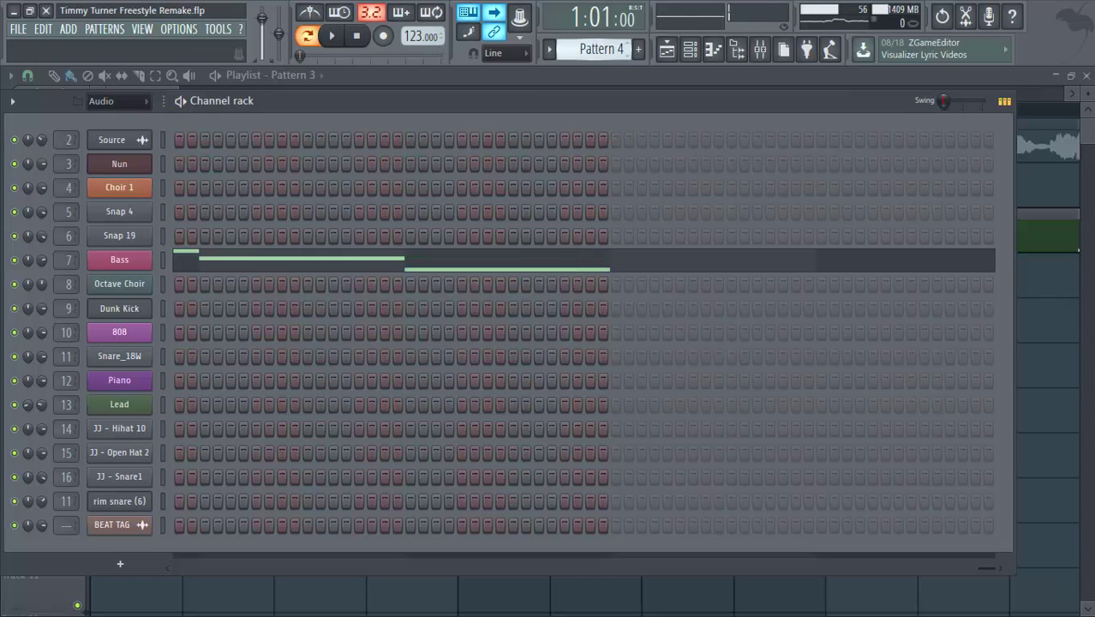
{"action": "key", "text": "space"}
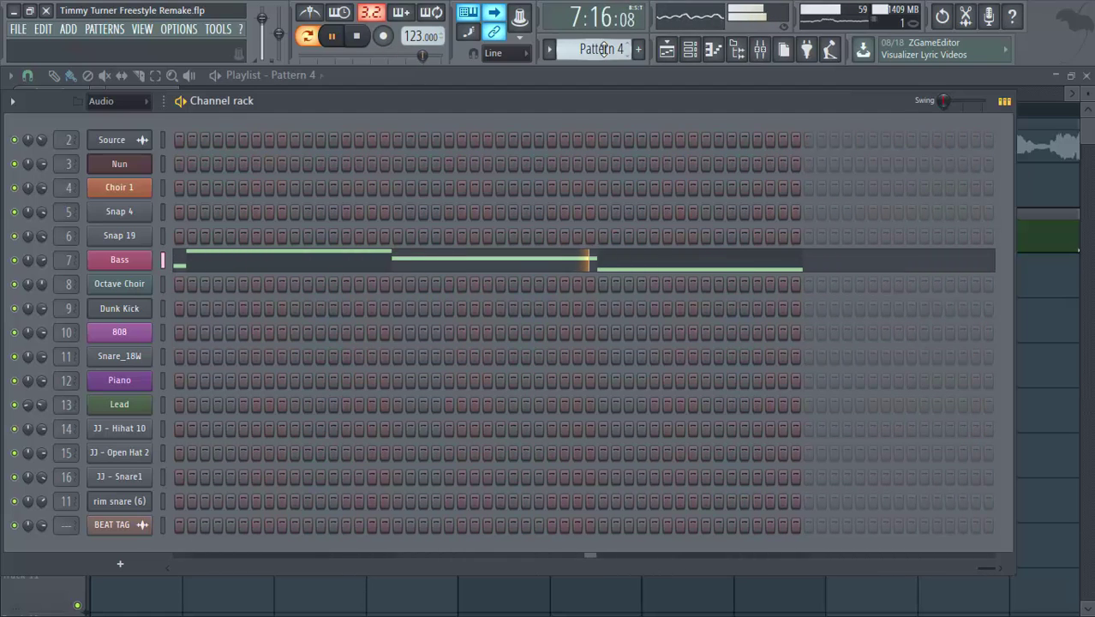
{"action": "key", "text": "space"}
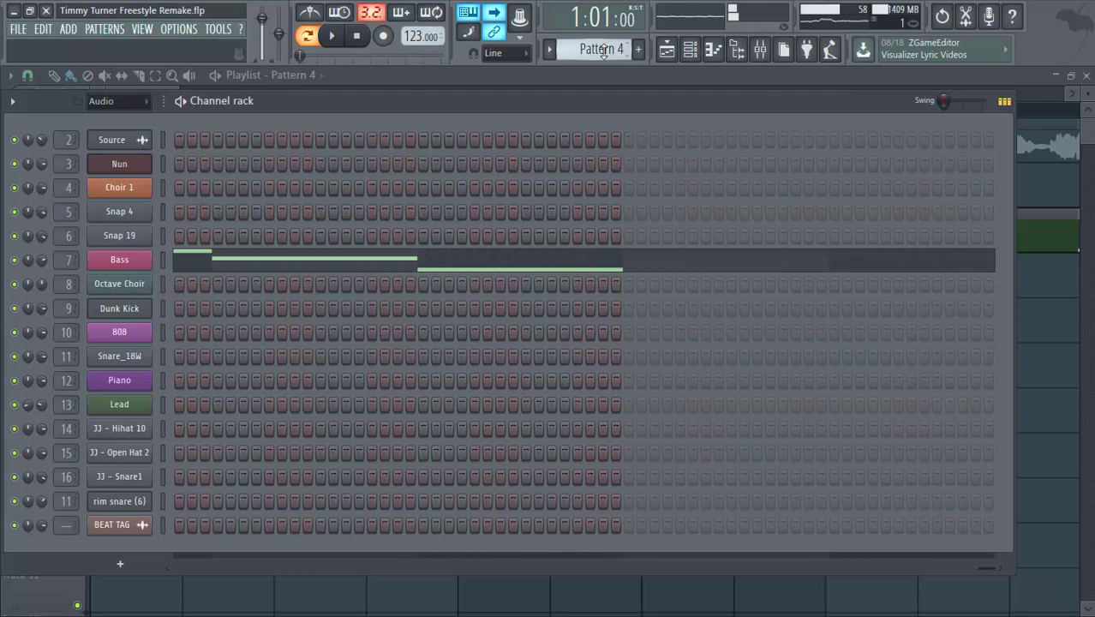
Play back the Dunk Kick in Pattern 5, then move on and play the layered snares in Pattern 7.
{"action": "scroll", "coordinate": [605, 49], "scroll_direction": "down", "scroll_amount": 1}
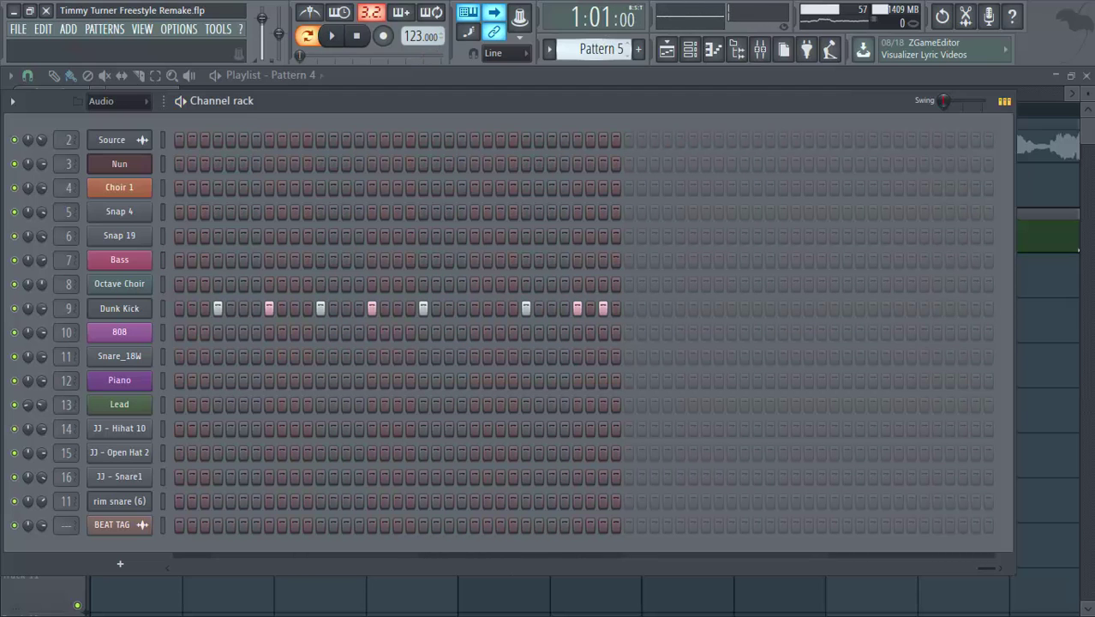
{"action": "key", "text": "space"}
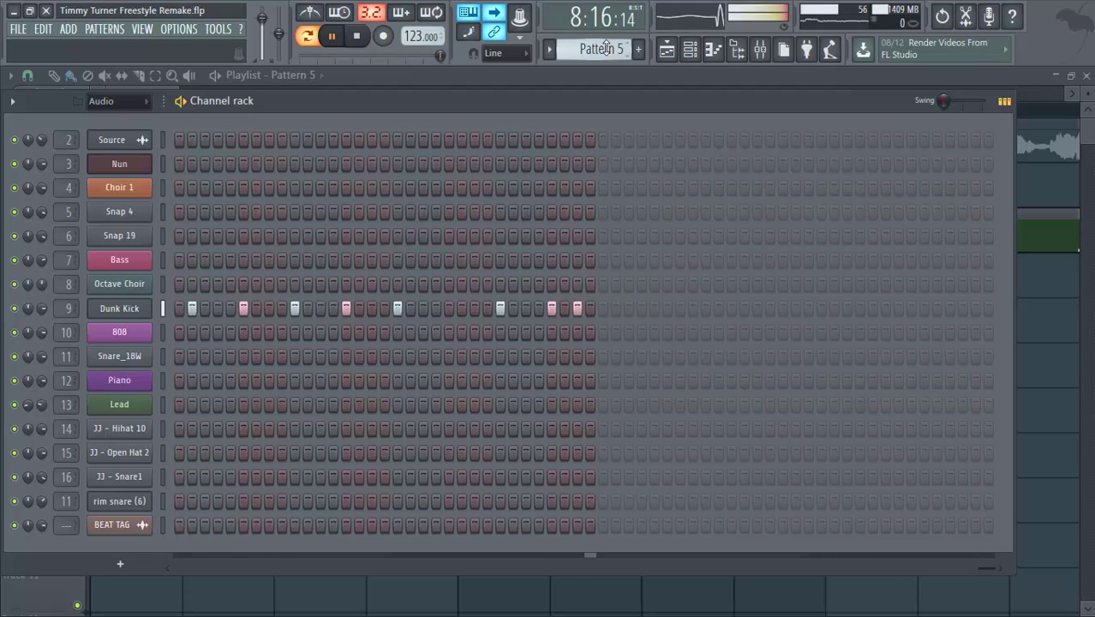
{"action": "key", "text": "space"}
{"action": "key", "text": "KP_Add"}
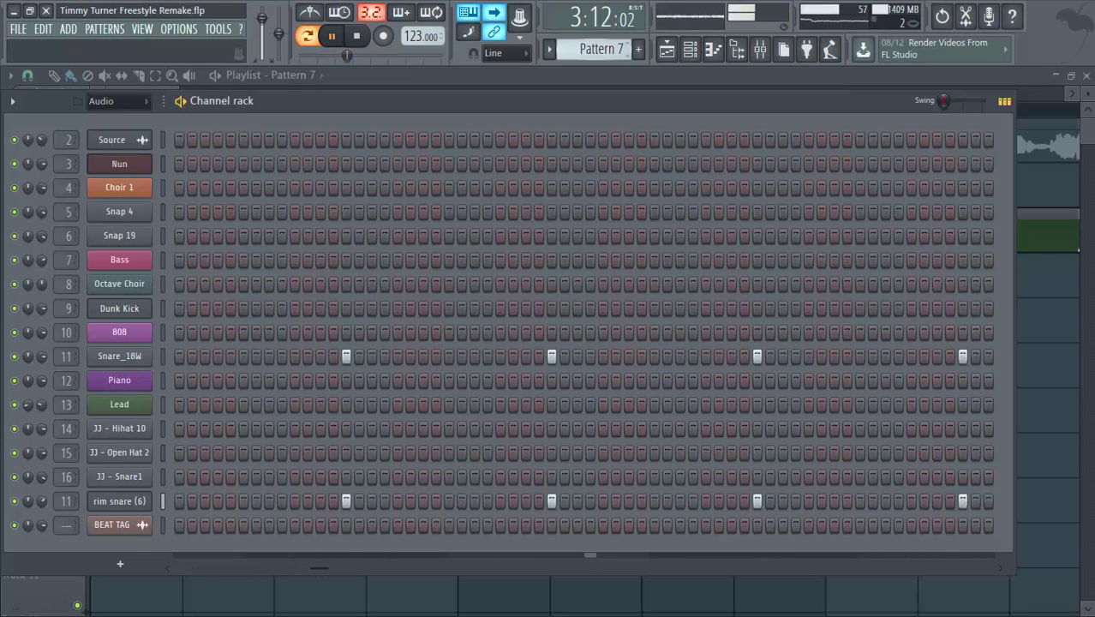
{"action": "key", "text": "space"}
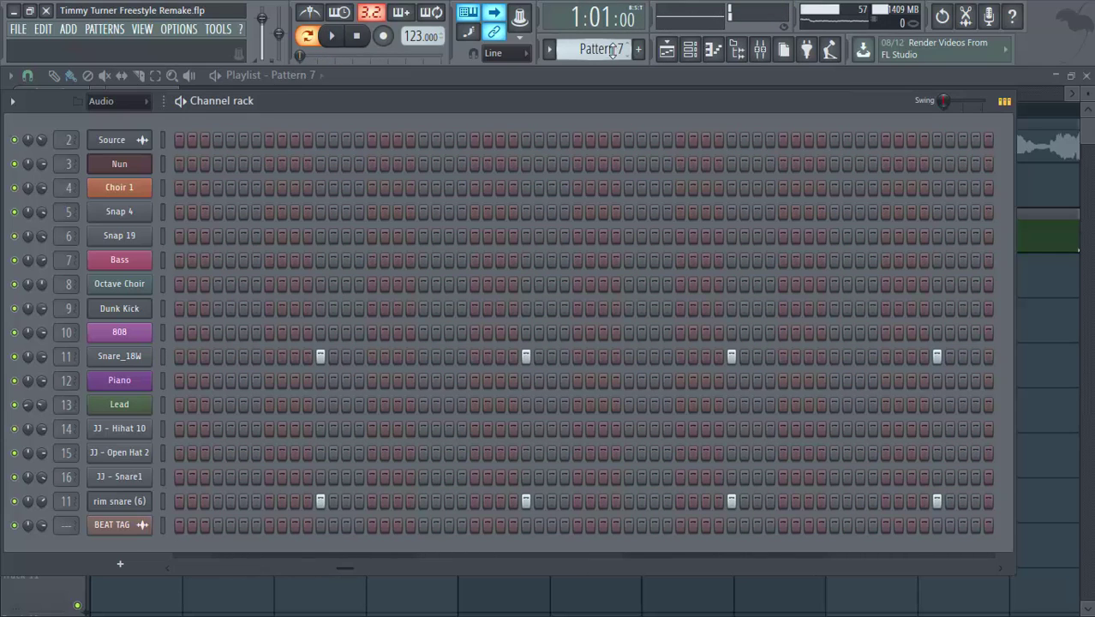
Play back the Piano steps in Pattern 8 and the Lead melody in Pattern 9.
{"action": "left_click_drag", "start_coordinate": [612, 51], "coordinate": [612, 43]}
{"action": "key", "text": "space"}
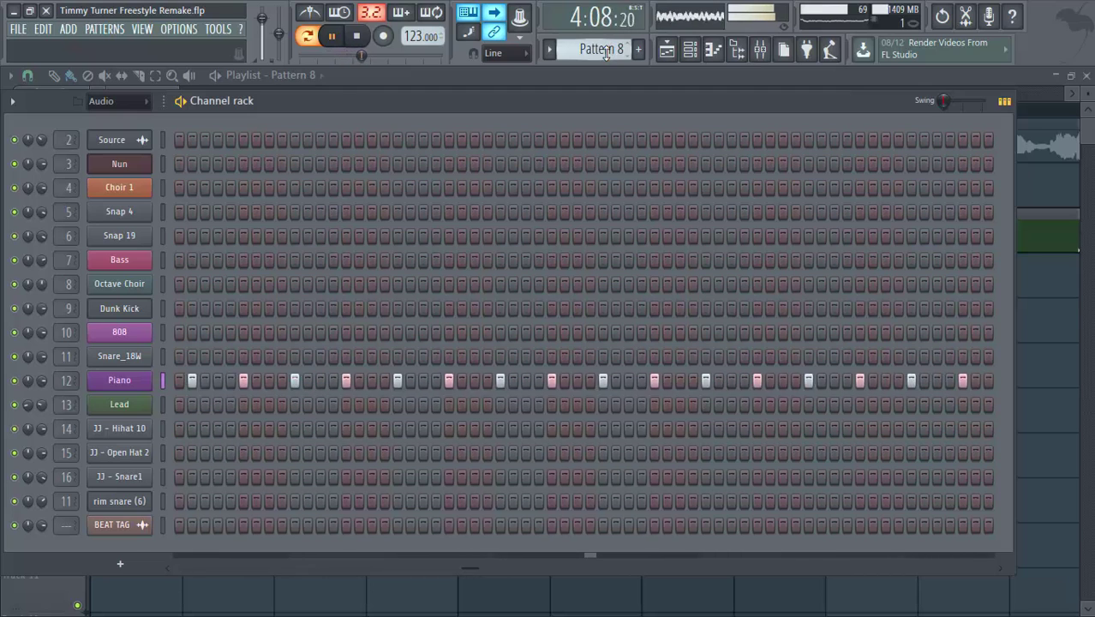
{"action": "key", "text": "space"}
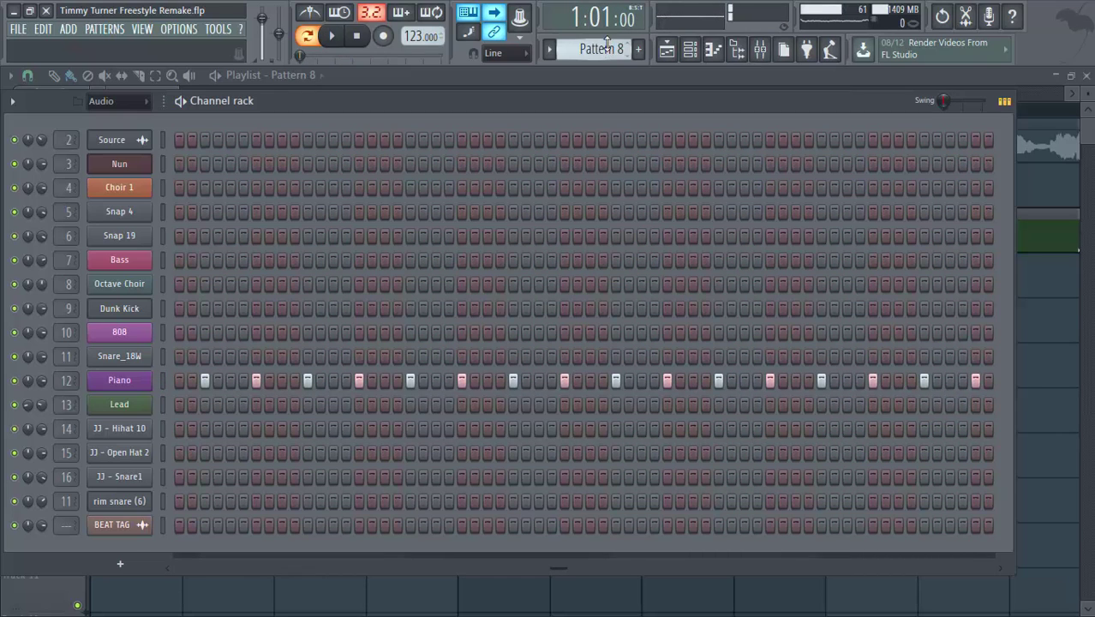
{"action": "scroll", "coordinate": [605, 48], "scroll_direction": "down", "scroll_amount": 1}
{"action": "key", "text": "space"}
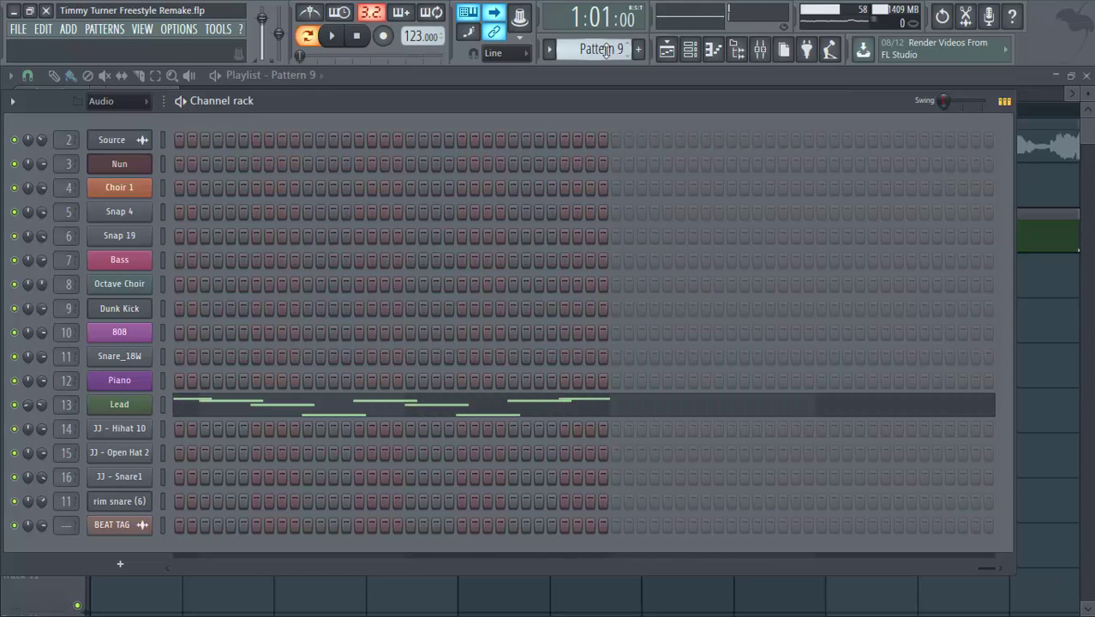
Play back the 808 lines in Pattern 10, Pattern 11 and Pattern 12 in turn.
{"action": "scroll", "coordinate": [604, 52], "scroll_direction": "down", "scroll_amount": 1}
{"action": "key", "text": "space"}
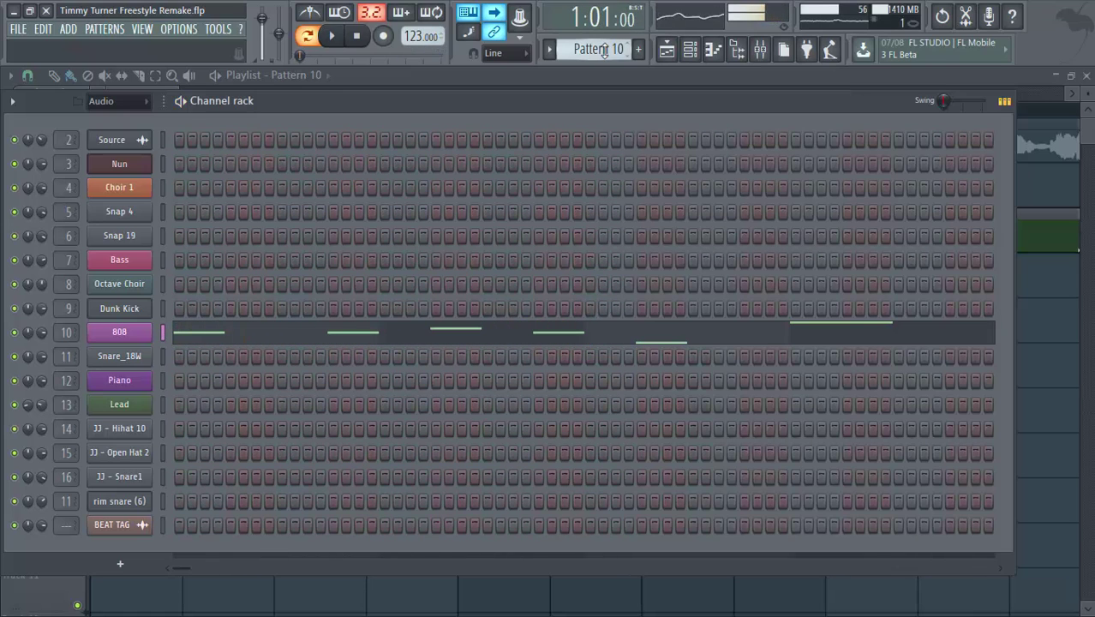
{"action": "key", "text": "KP_Add"}
{"action": "key", "text": "space"}
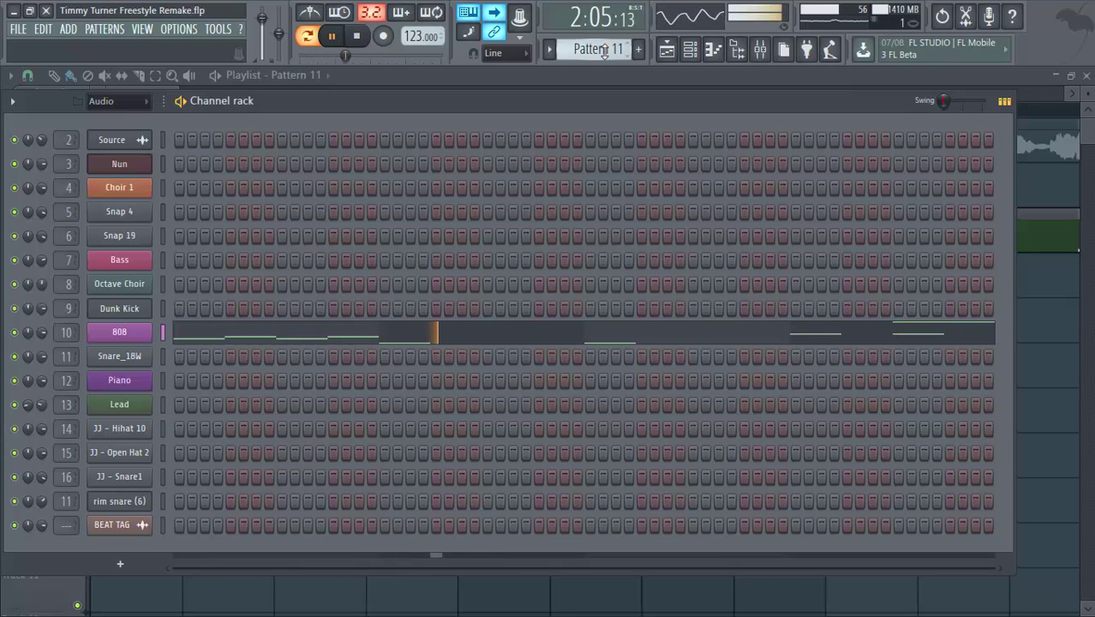
{"action": "left_click_drag", "start_coordinate": [605, 53], "coordinate": [605, 46]}
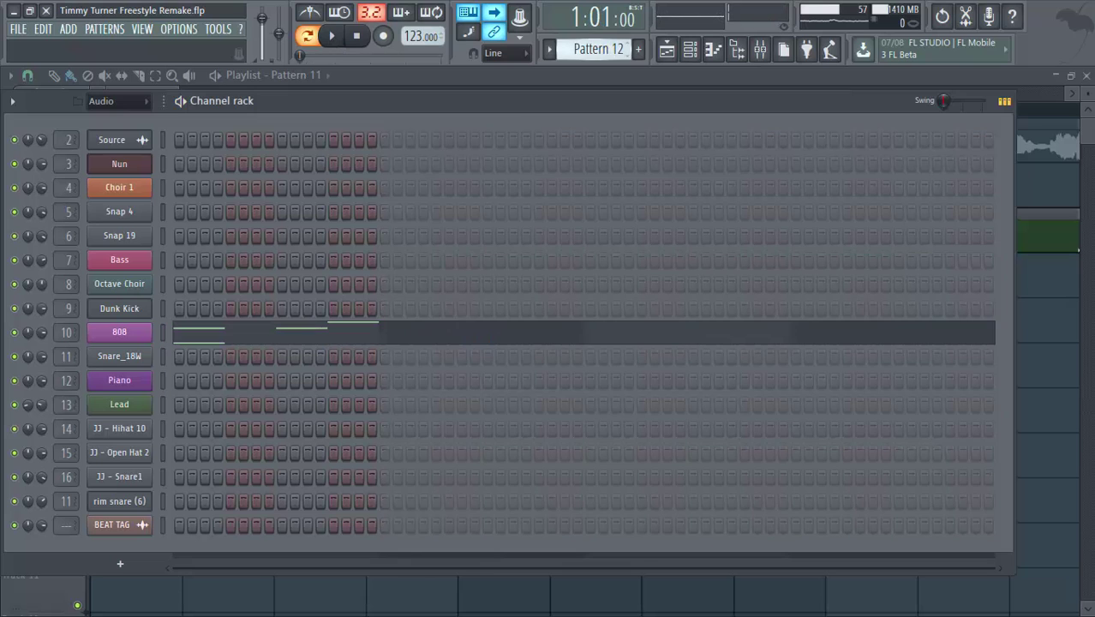
{"action": "key", "text": "space"}
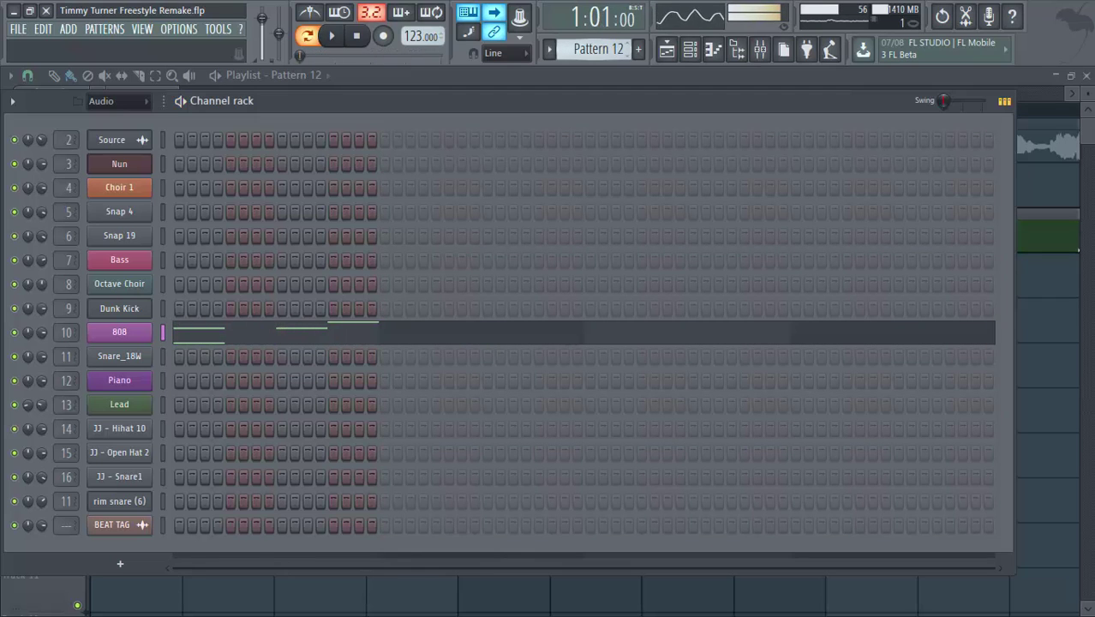
{"action": "key", "text": "space"}
Skip ahead past the BOOMIN 808 2 MUDDY patterns to Pattern 18 and play its Octave Choir part.
{"action": "left_click_drag", "start_coordinate": [604, 52], "coordinate": [604, 46]}
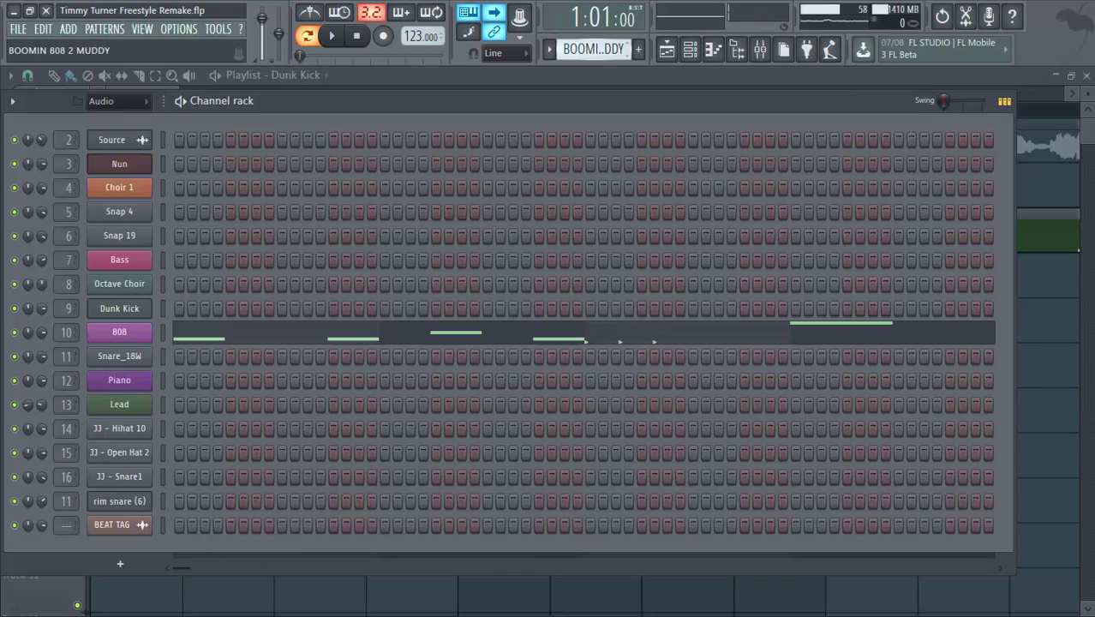
{"action": "key", "text": "KP_Add"}
{"action": "key", "text": "KP_Add"}
{"action": "key", "text": "KP_Add"}
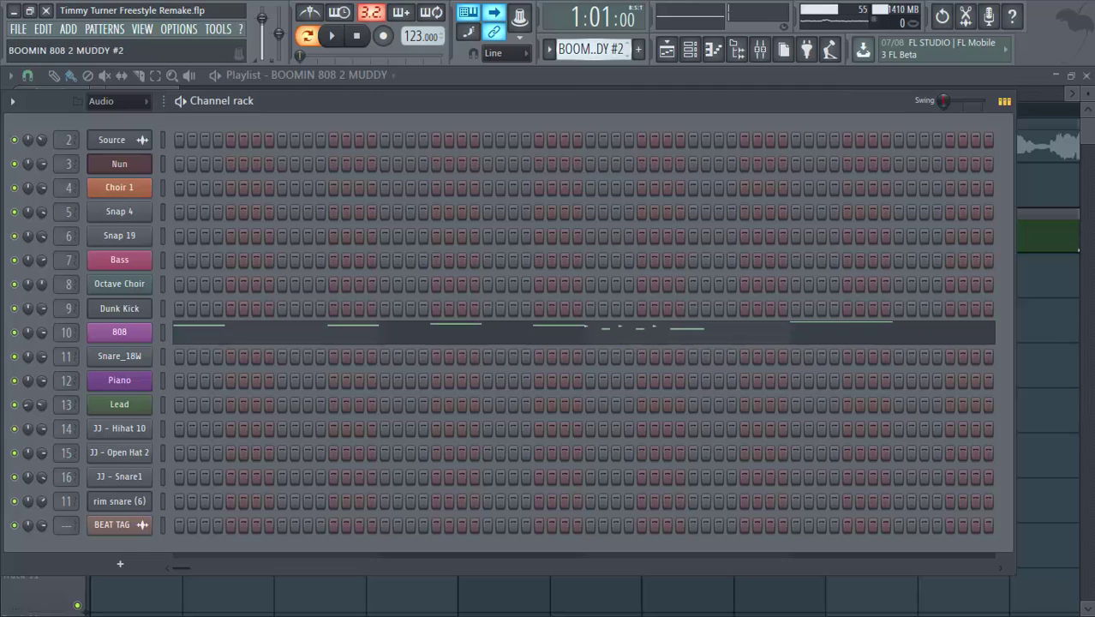
{"action": "key", "text": "space"}
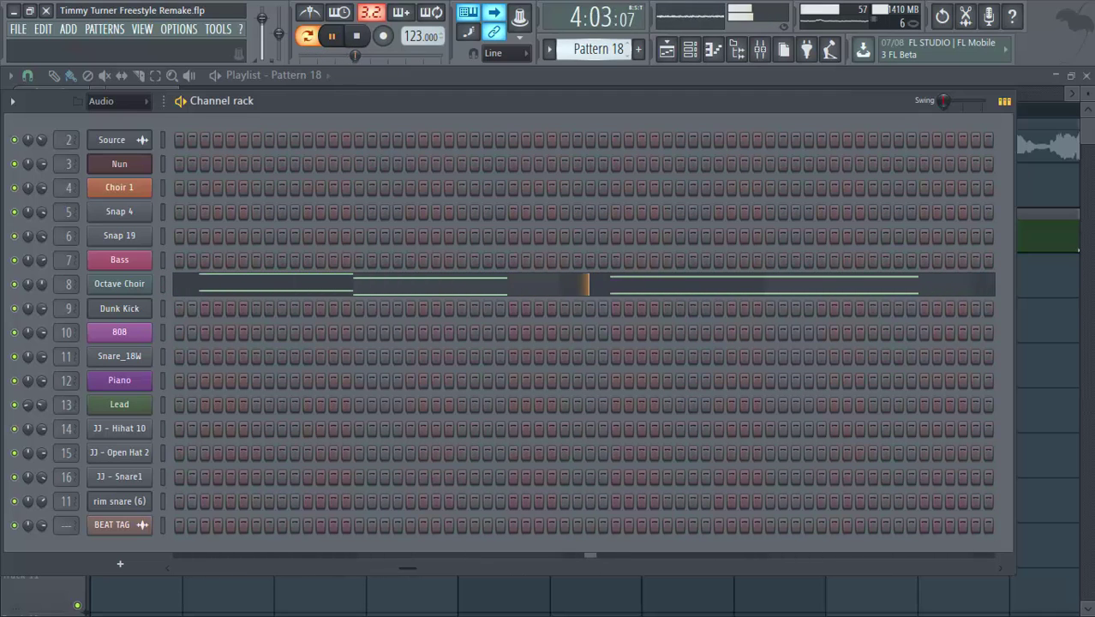
Play back the JJ - Hihat 10 rolls in Pattern 19 and the JJ - Open Hat 2 part in Pattern 20.
{"action": "key", "text": "KP_Add"}
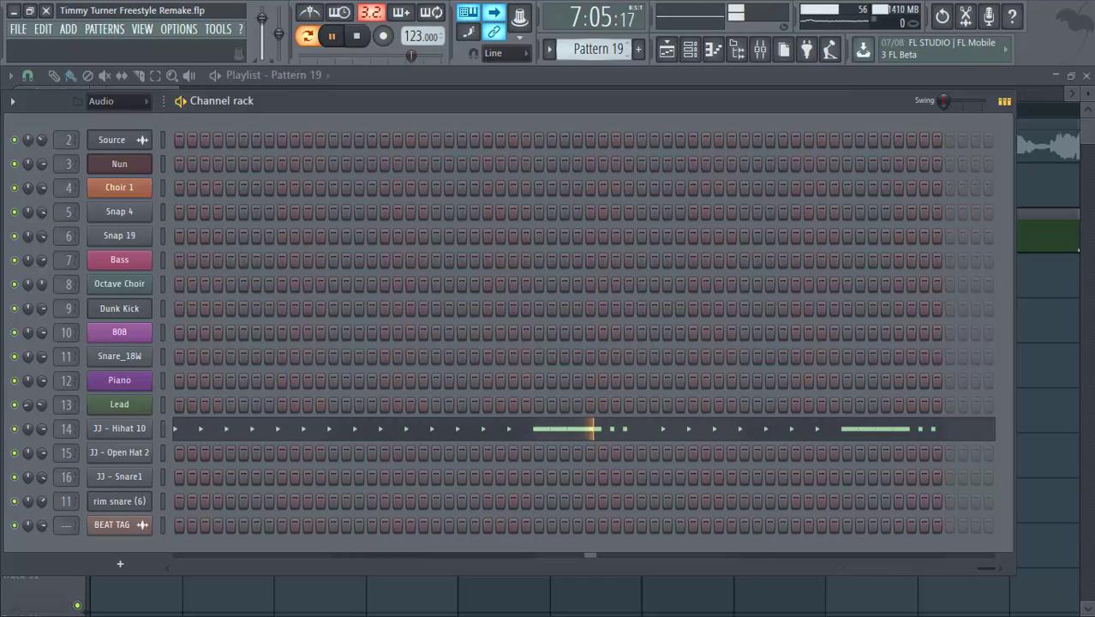
{"action": "key", "text": "space"}
{"action": "scroll", "coordinate": [586, 50], "scroll_direction": "down", "scroll_amount": 1}
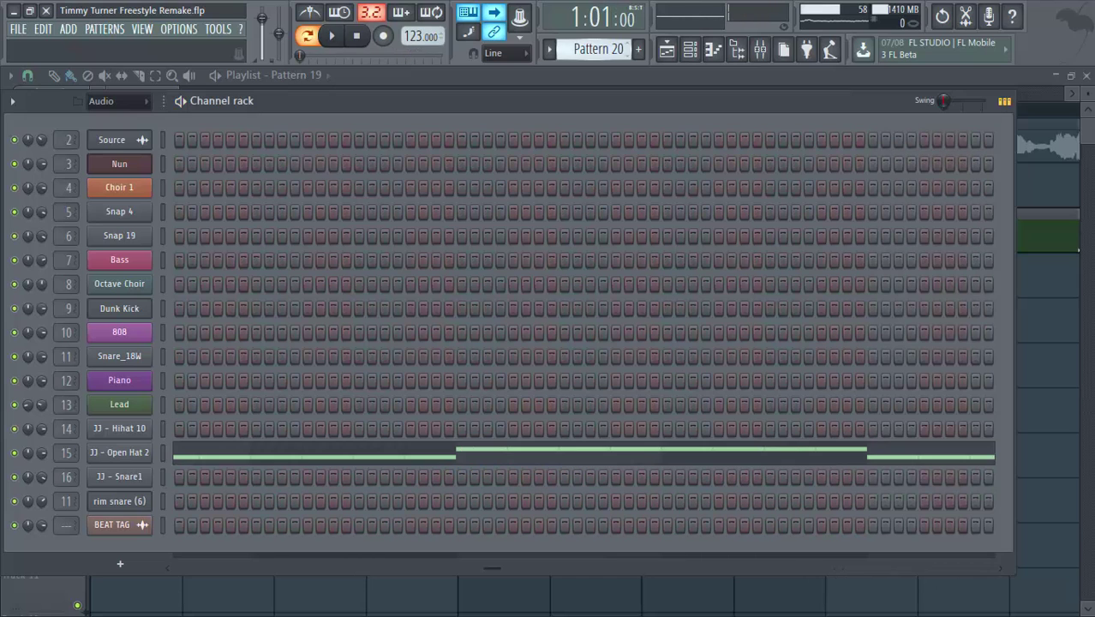
{"action": "key", "text": "space"}
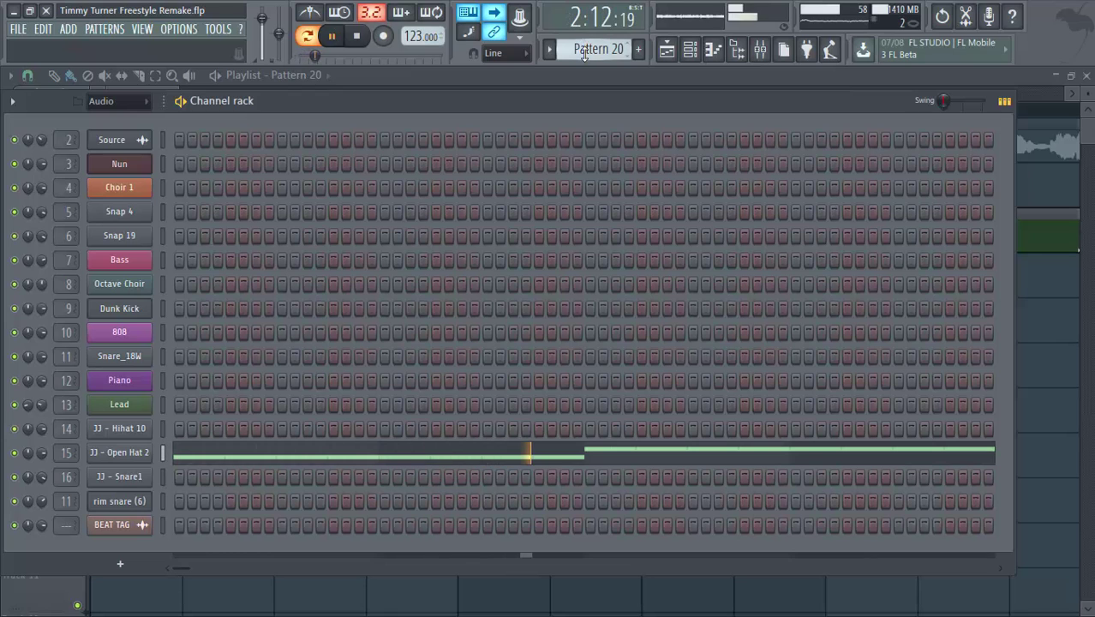
Play back the JJ - Snare1 hits in Pattern 21 and the Piano 2 chords in Pattern 22.
{"action": "scroll", "coordinate": [590, 51], "scroll_direction": "down", "scroll_amount": 1}
{"action": "key", "text": "space"}
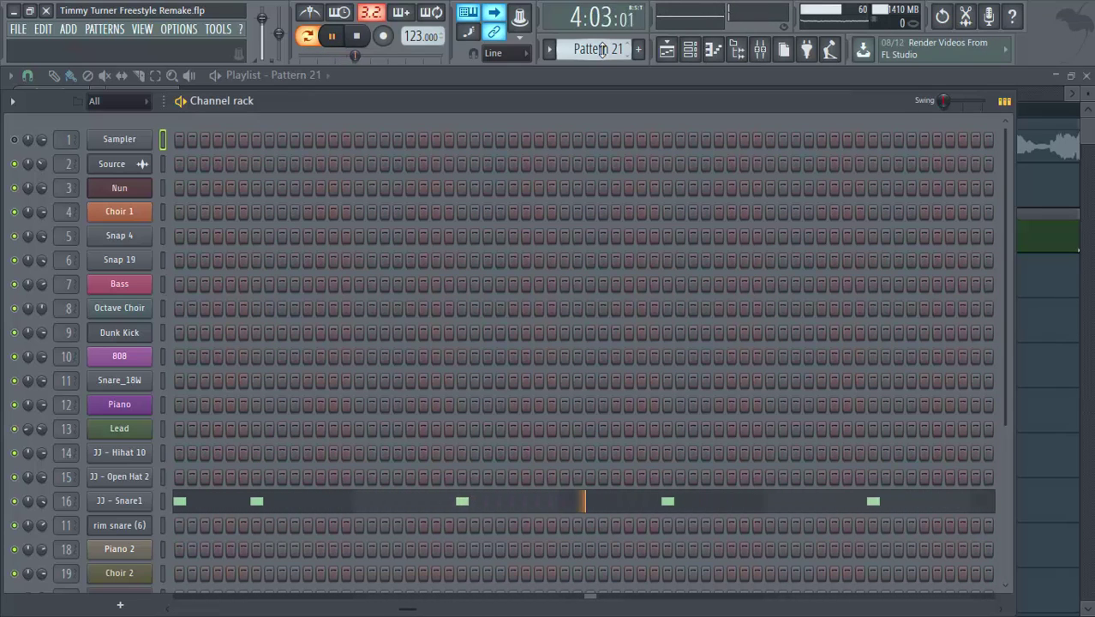
{"action": "key", "text": "space"}
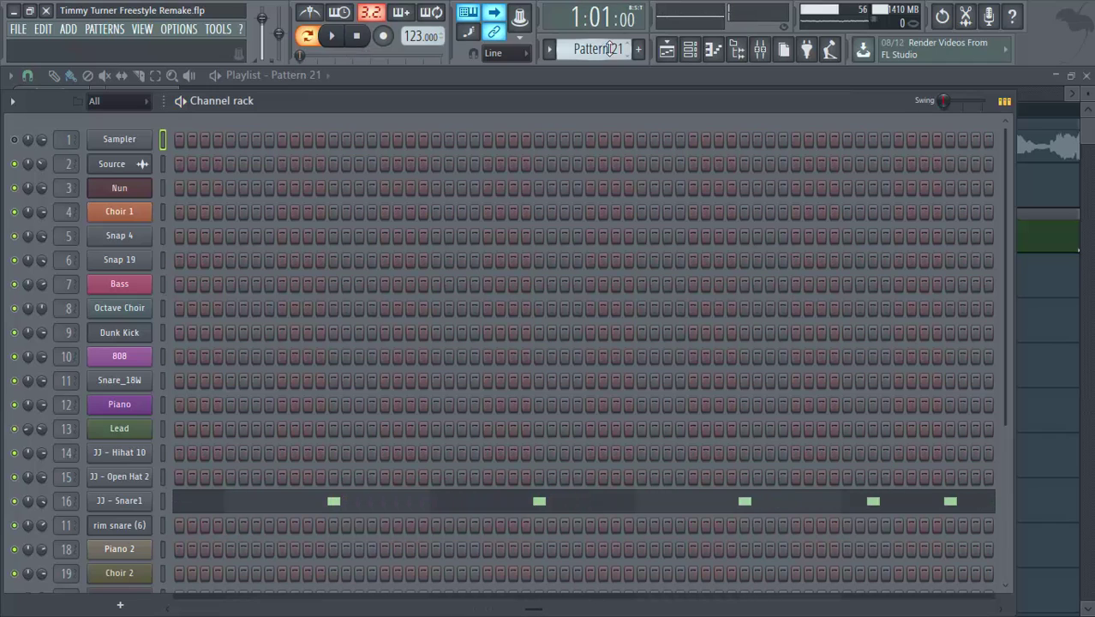
{"action": "scroll", "coordinate": [609, 49], "scroll_direction": "down", "scroll_amount": 1}
{"action": "key", "text": "space"}
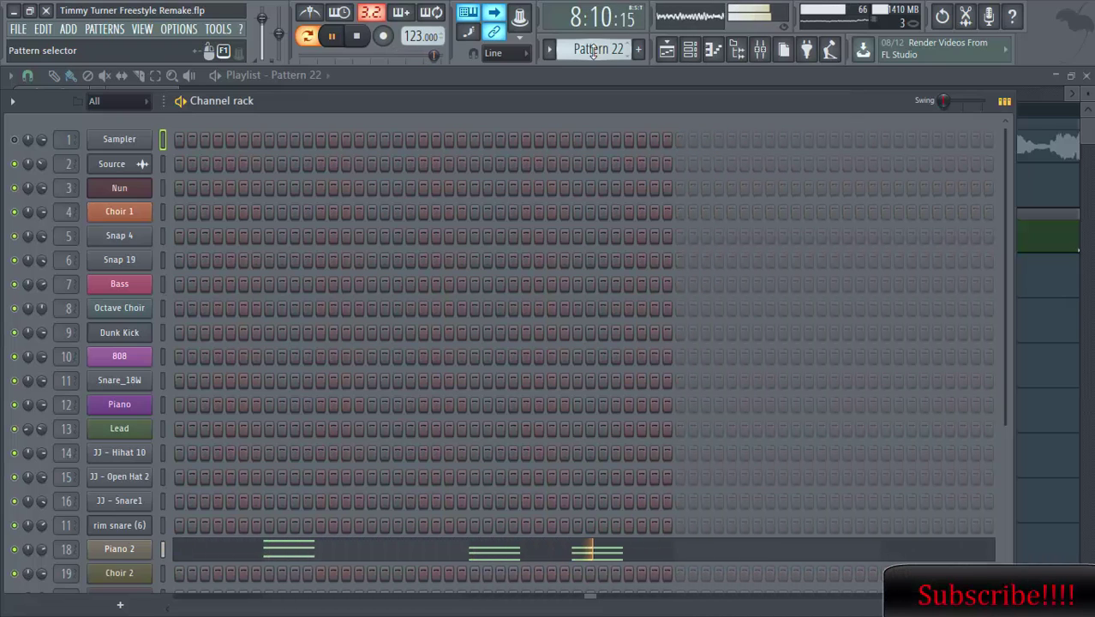
{"action": "key", "text": "space"}
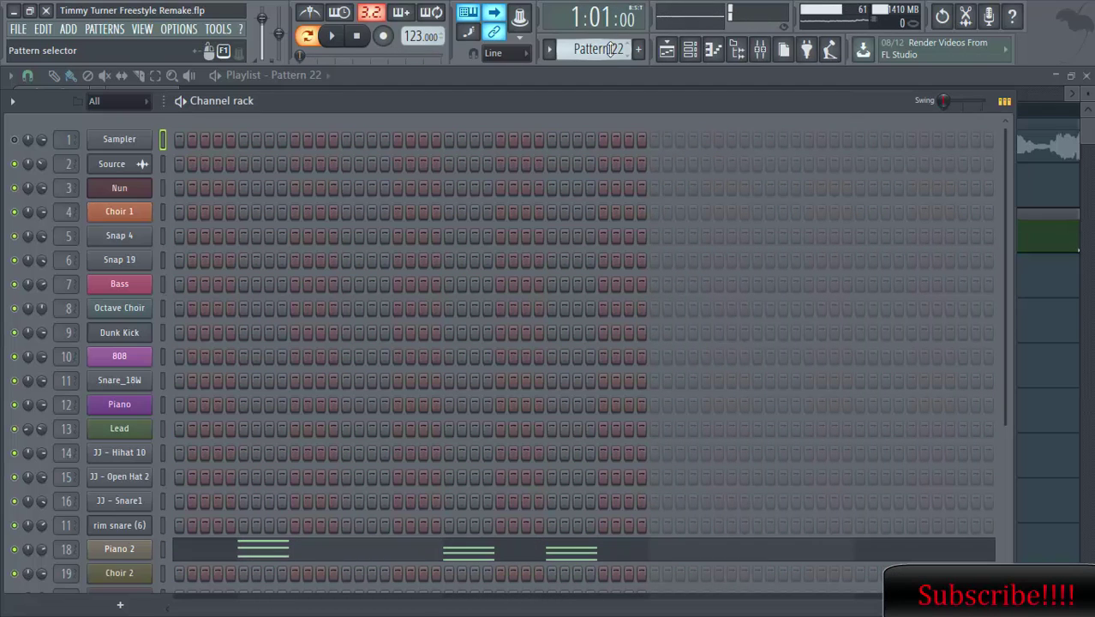
Play back Pattern 23 and bring its Piano 2, Choir 2 and Lower Piano channels into view.
{"action": "scroll", "coordinate": [611, 48], "scroll_direction": "down", "scroll_amount": 1}
{"action": "key", "text": "space"}
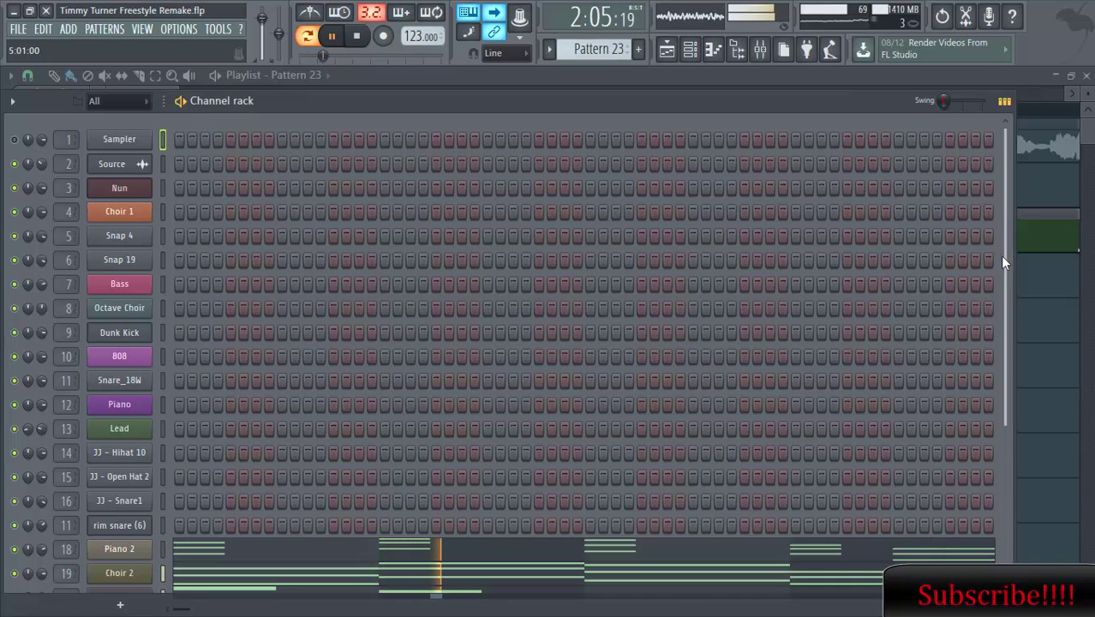
{"action": "left_click_drag", "start_coordinate": [1002, 256], "coordinate": [1011, 351]}
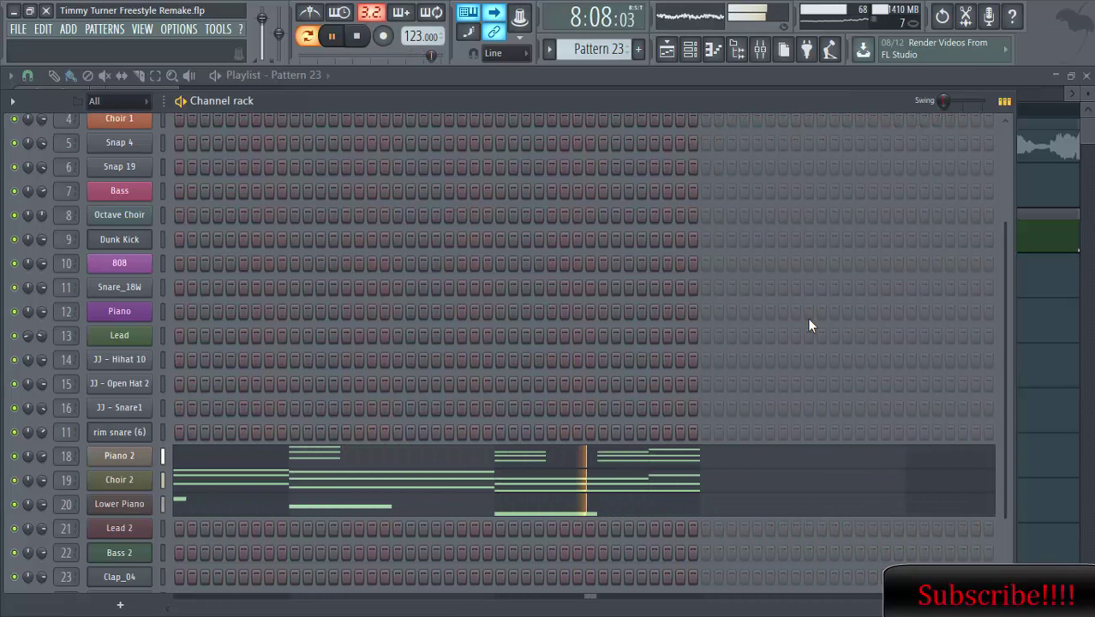
{"action": "key", "text": "space"}
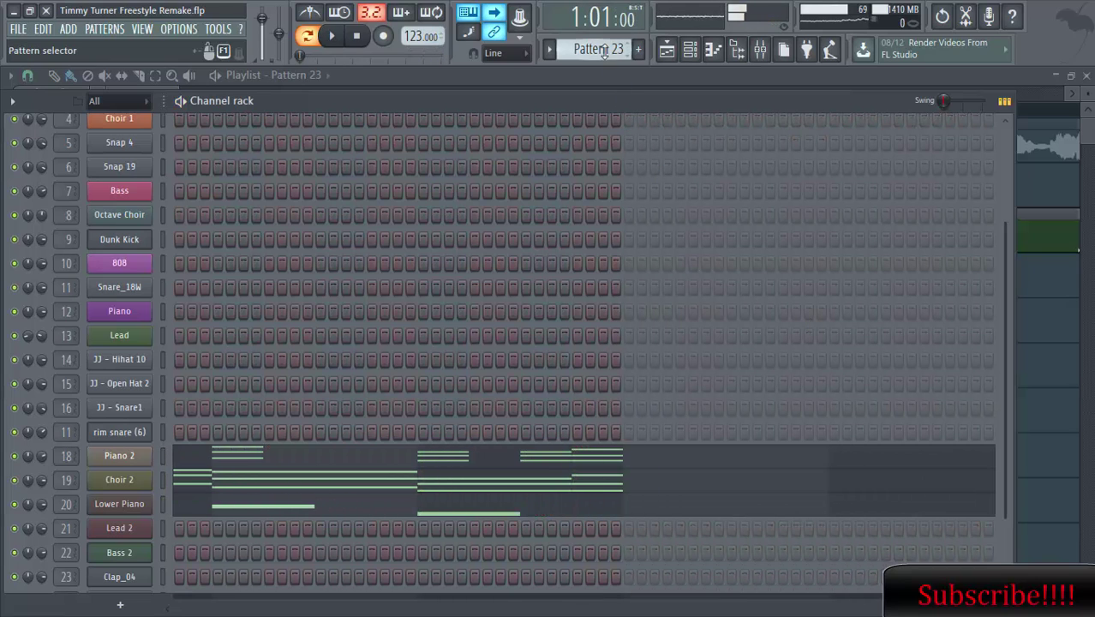
Play back the Piano 2 chords in Pattern 24 and the Lead 2 melody in Pattern 25.
{"action": "scroll", "coordinate": [604, 50], "scroll_direction": "down", "scroll_amount": 1}
{"action": "key", "text": "space"}
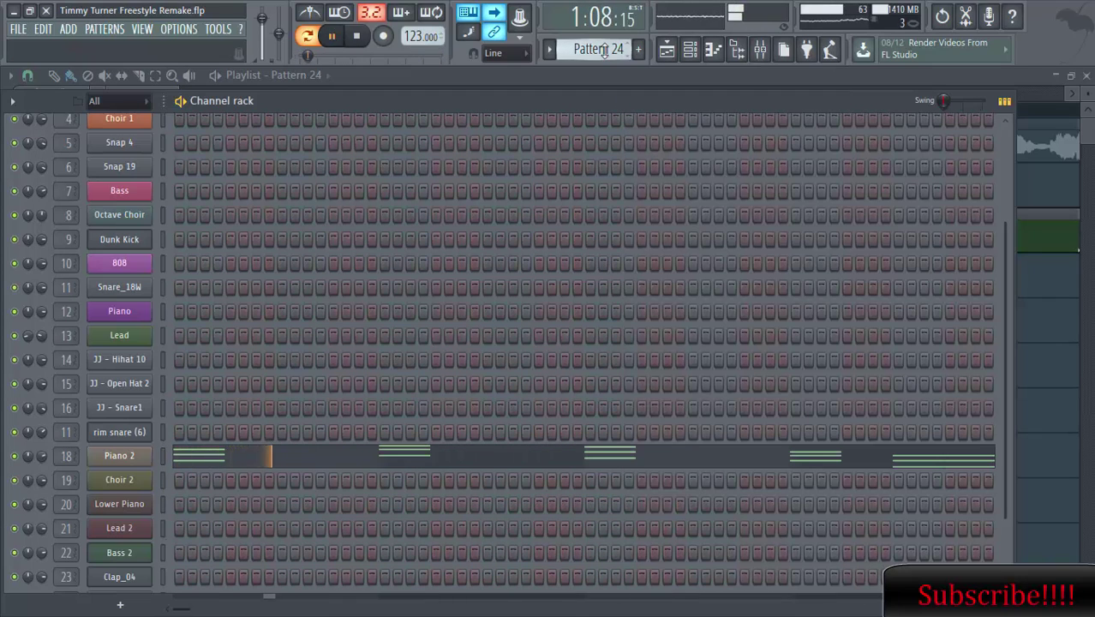
{"action": "scroll", "coordinate": [604, 50], "scroll_direction": "down", "scroll_amount": 1}
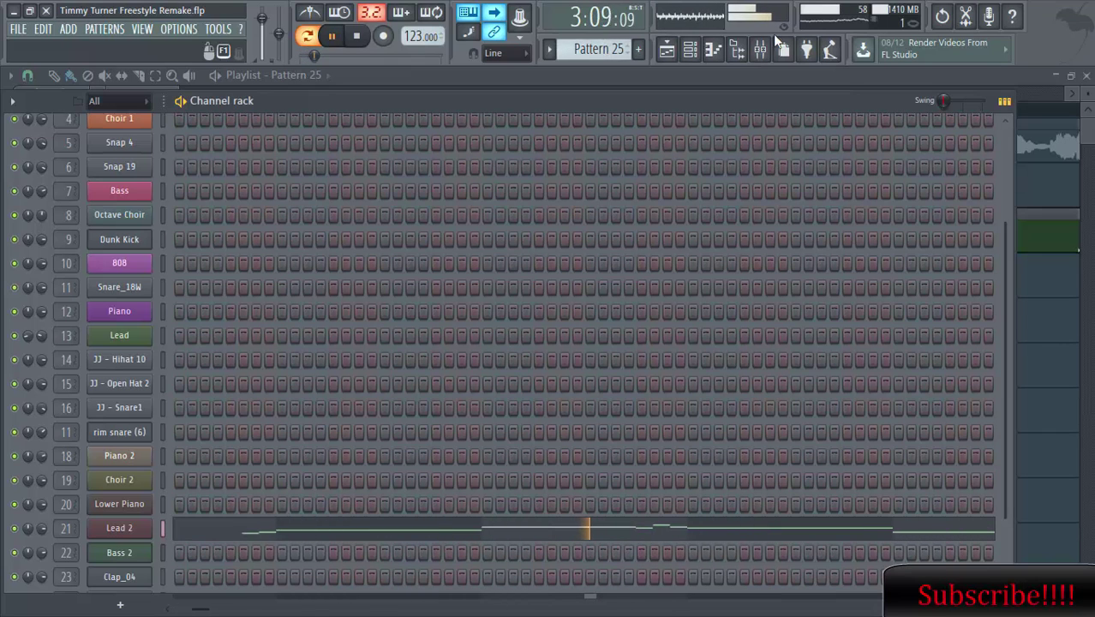
Bypass Fruity Reeverb 2 on the Trap Boom Plugin mixer track and open that track's Fruity parametric EQ 2.
{"action": "left_click", "coordinate": [769, 50]}
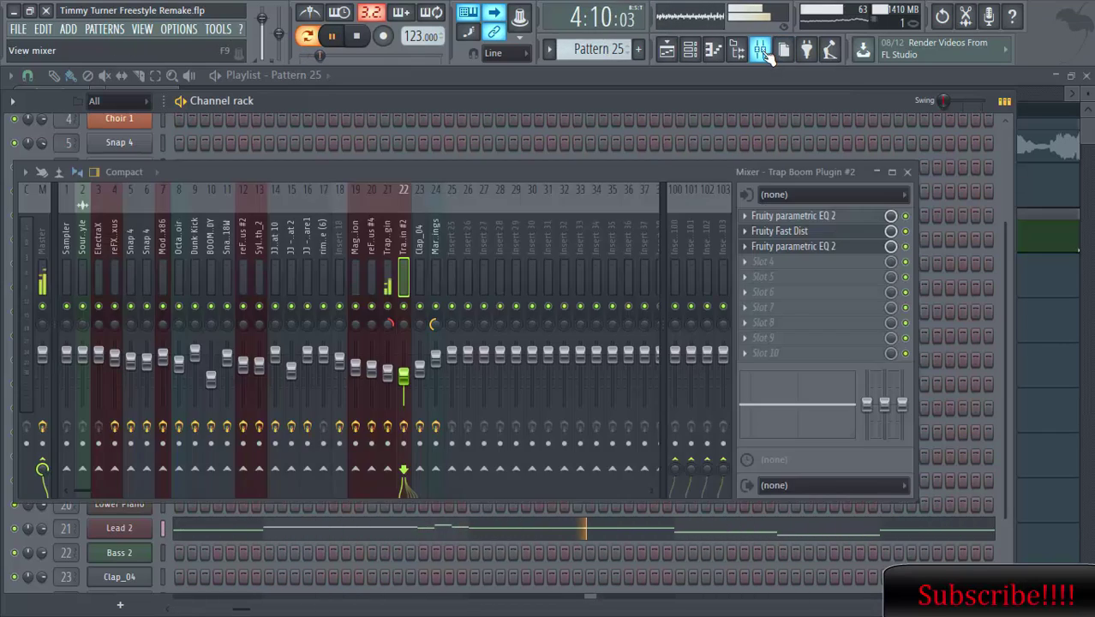
{"action": "left_click", "coordinate": [391, 241]}
{"action": "left_click", "coordinate": [905, 231]}
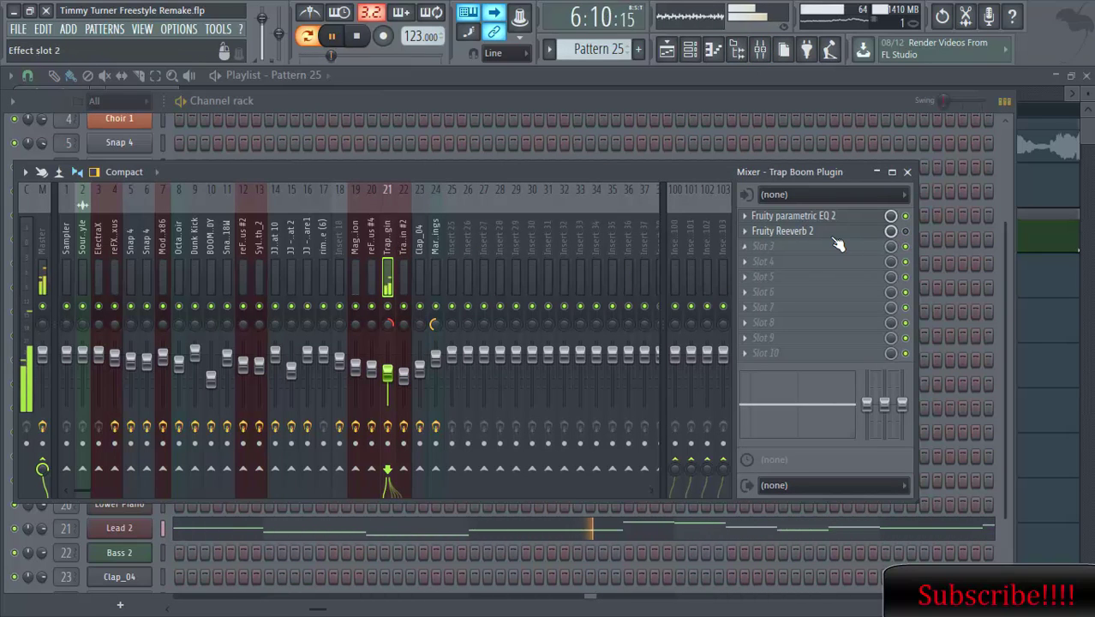
{"action": "left_click", "coordinate": [821, 216]}
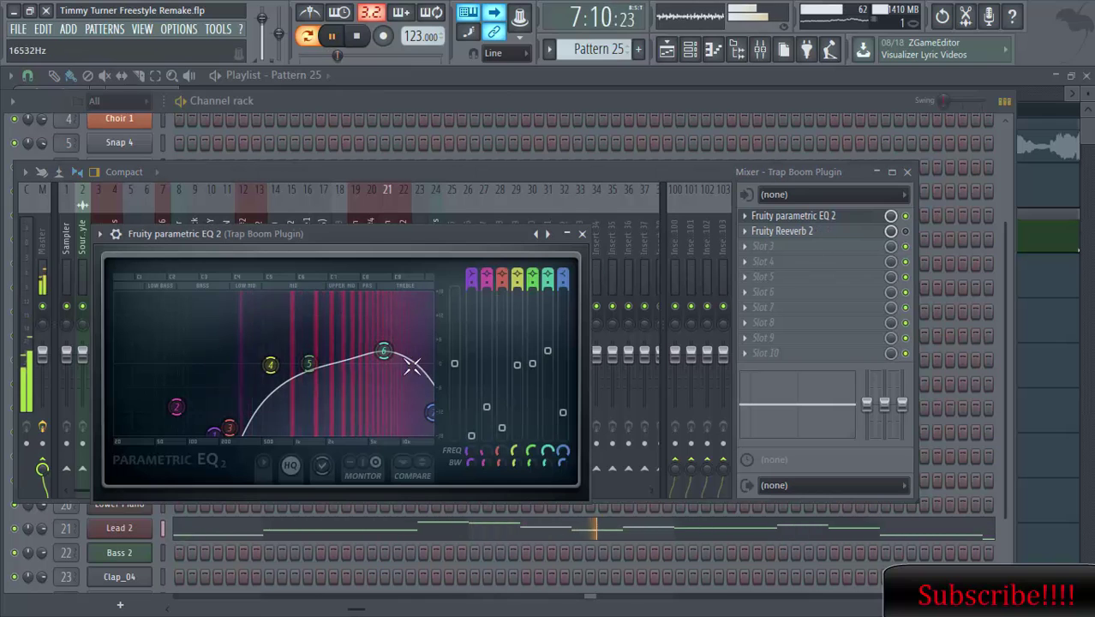
Try a different EQ curve with band 6 pulled down at 20000 Hz and bands 5 and 7 repositioned.
{"action": "left_click_drag", "start_coordinate": [430, 412], "coordinate": [398, 433]}
{"action": "left_click_drag", "start_coordinate": [385, 368], "coordinate": [437, 426]}
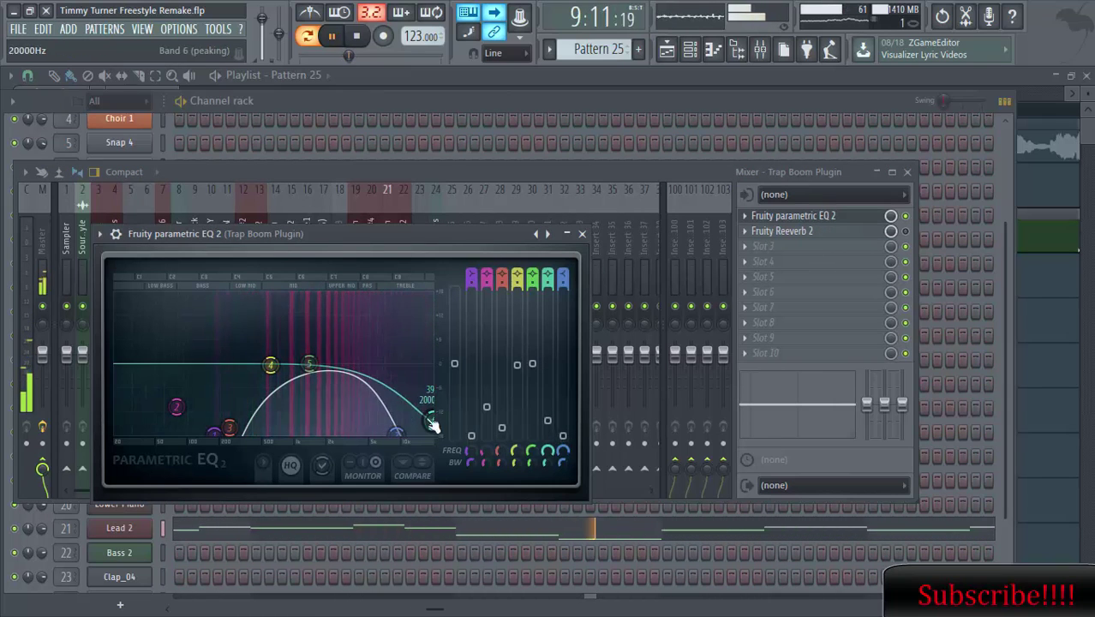
{"action": "left_click_drag", "start_coordinate": [312, 363], "coordinate": [371, 344]}
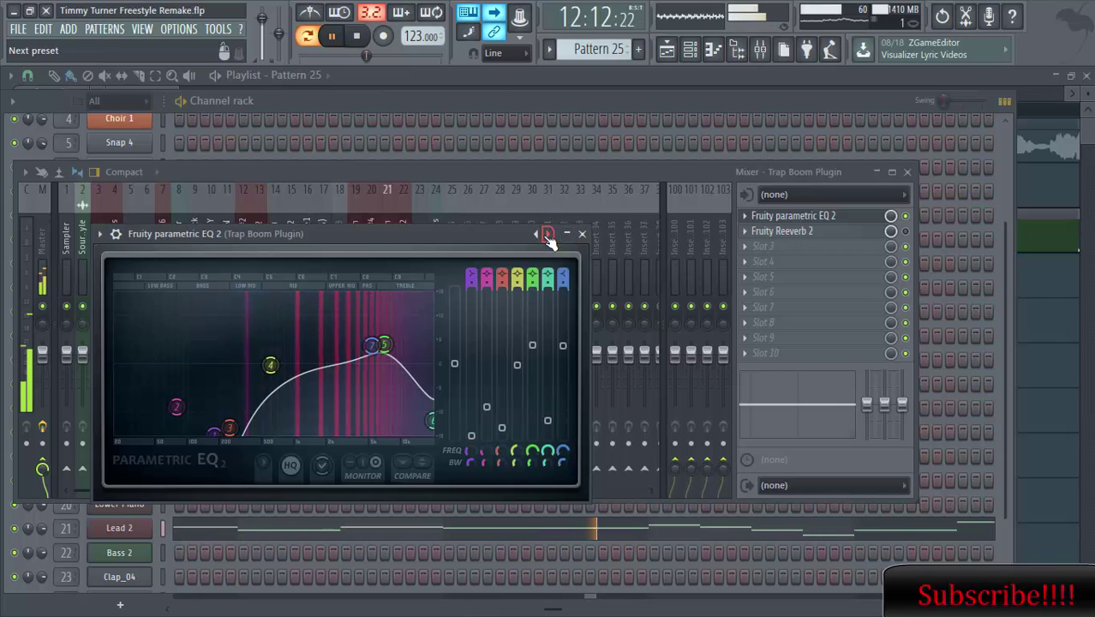
Load the next EQ preset, roll off lows and highs by lowering bands 2, 3 and 7, adjust band 6, and close the EQ.
{"action": "left_click", "coordinate": [548, 235]}
{"action": "left_click_drag", "start_coordinate": [239, 364], "coordinate": [145, 429]}
{"action": "left_click_drag", "start_coordinate": [381, 364], "coordinate": [410, 435]}
{"action": "left_click_drag", "start_coordinate": [202, 364], "coordinate": [151, 402]}
{"action": "left_click_drag", "start_coordinate": [344, 364], "coordinate": [378, 366]}
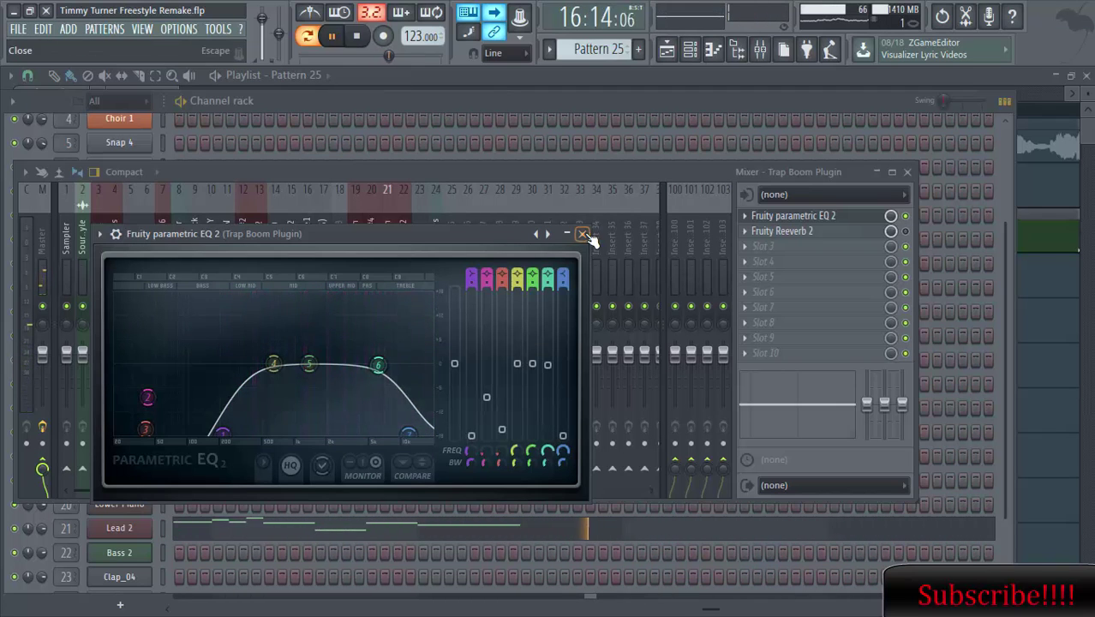
{"action": "left_click", "coordinate": [586, 235]}
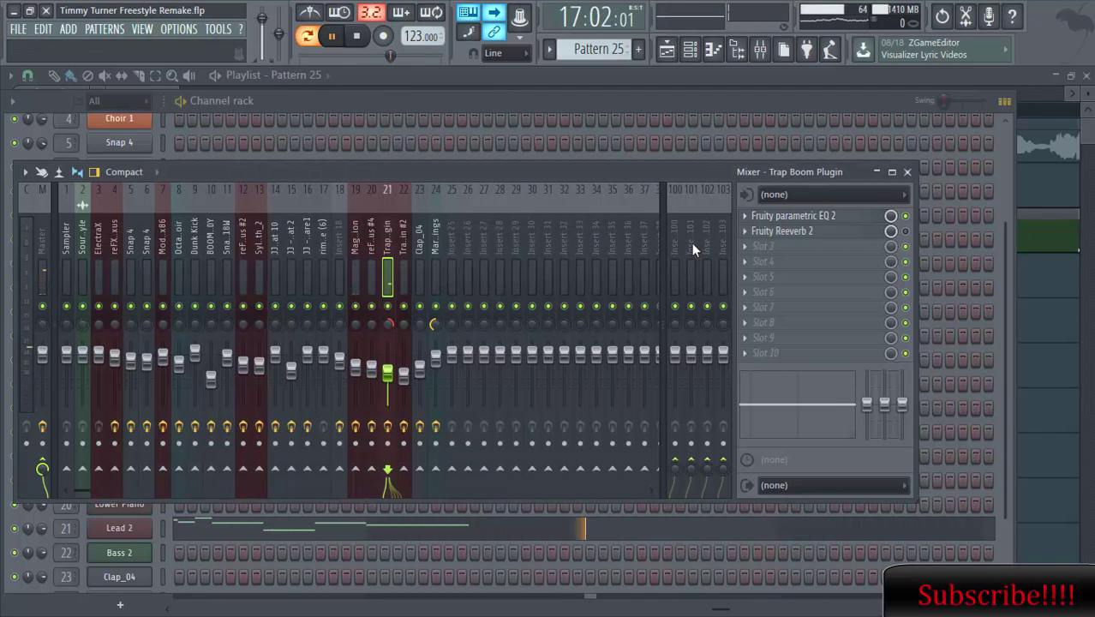
Turn Fruity Reeverb 2 back on with its mix level reduced, and lower band 4 in the Trap Boom Plugin track's parametric EQ.
{"action": "left_click", "coordinate": [880, 232]}
{"action": "left_click_drag", "start_coordinate": [890, 246], "coordinate": [890, 272]}
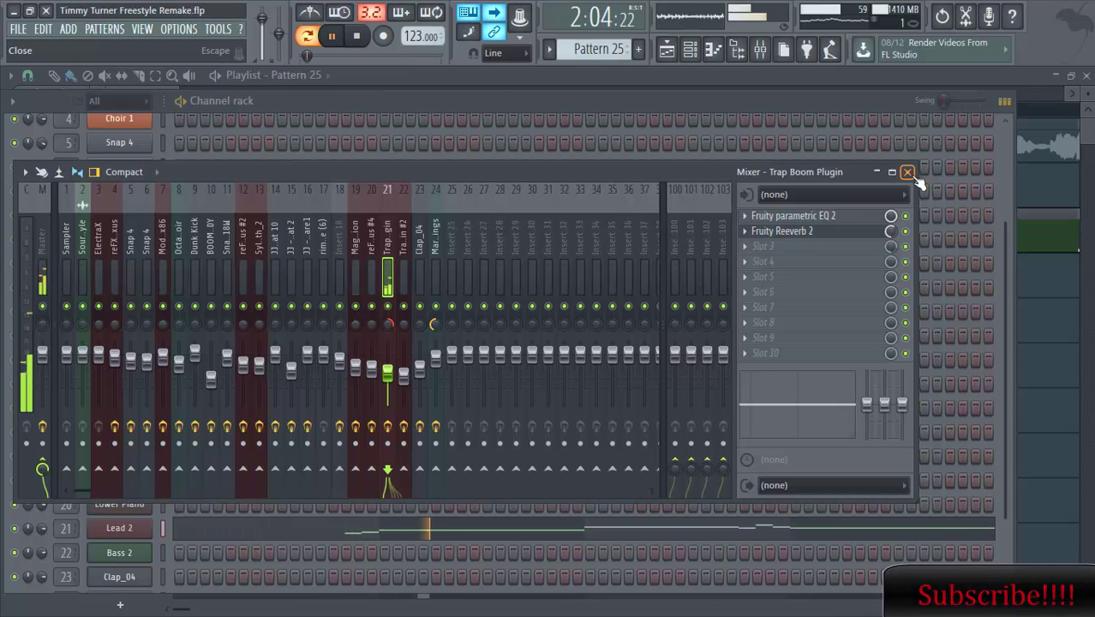
{"action": "left_click", "coordinate": [794, 216]}
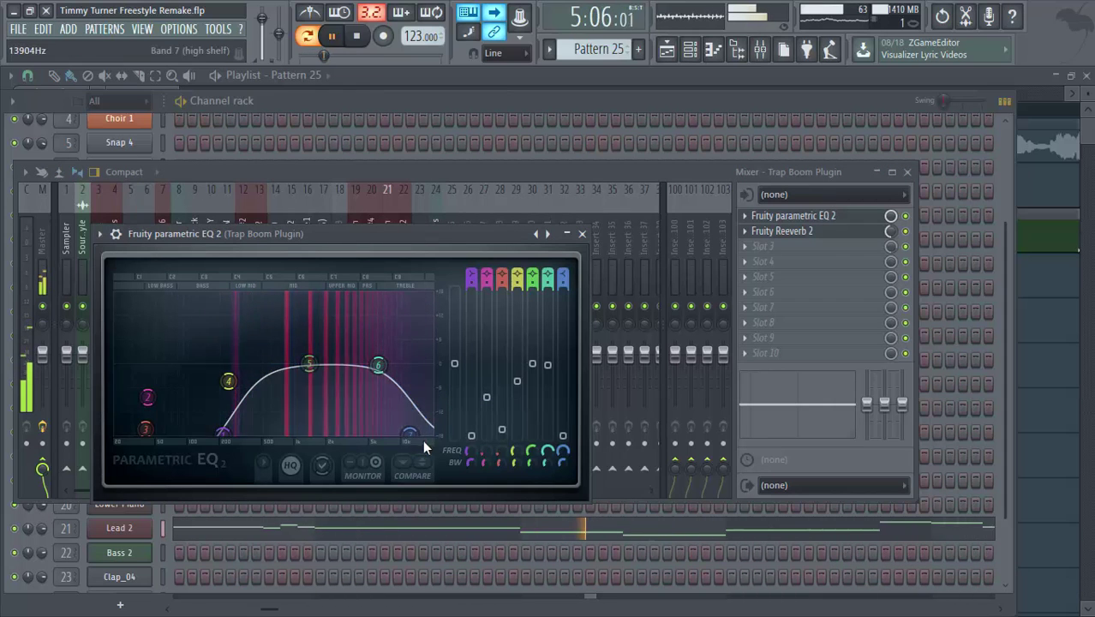
{"action": "left_click", "coordinate": [582, 233]}
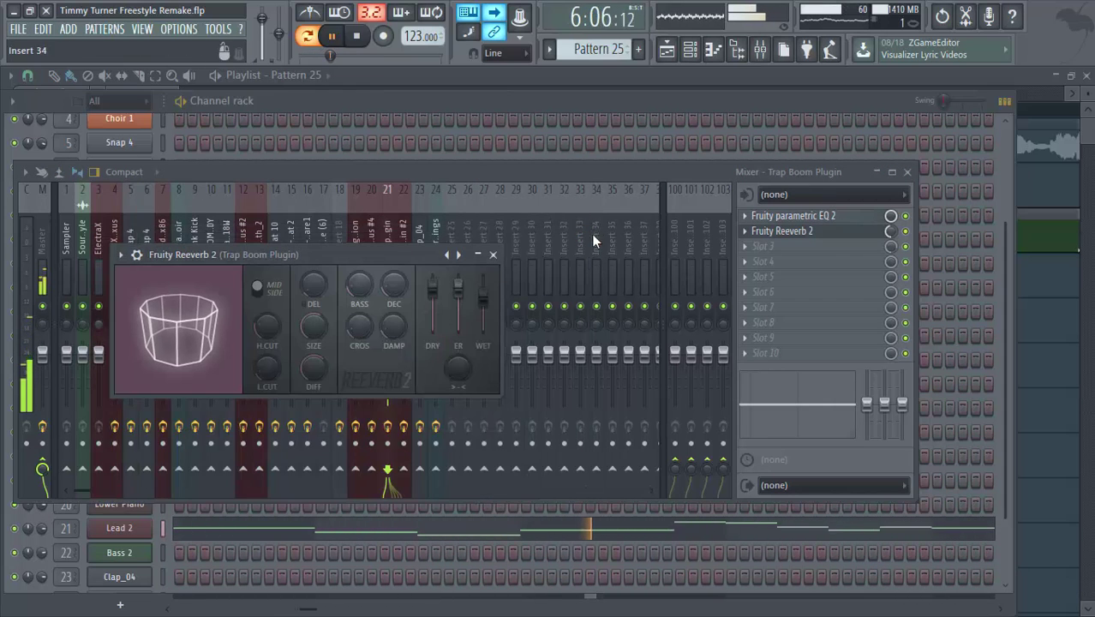
Return to the channel rack and play back the Bass 2 part in Pattern 26.
{"action": "left_click", "coordinate": [690, 49]}
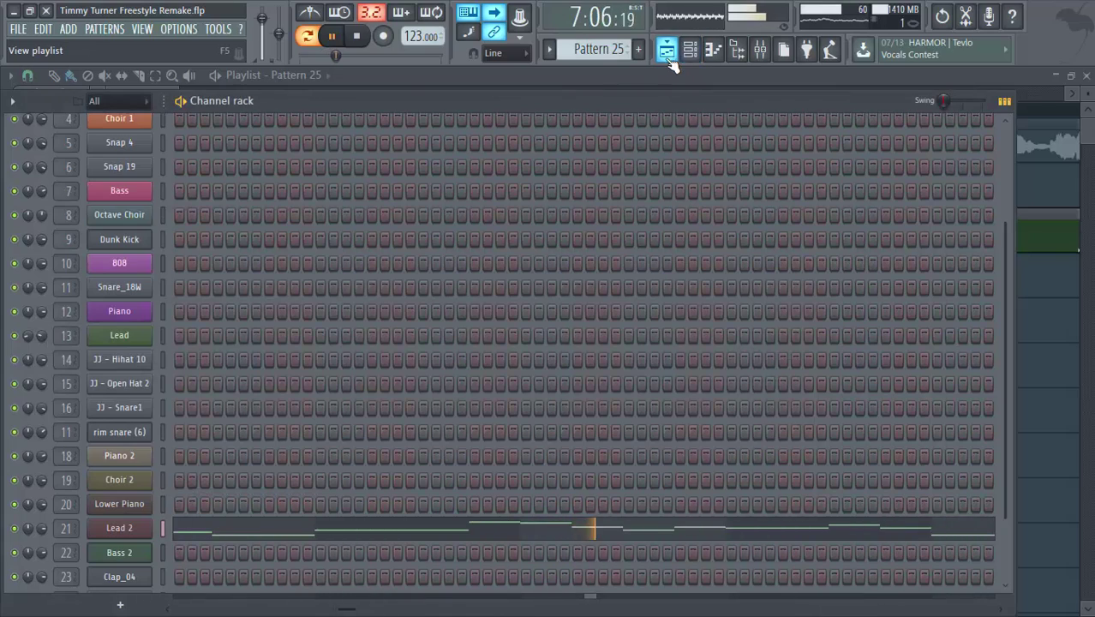
{"action": "left_click", "coordinate": [689, 49]}
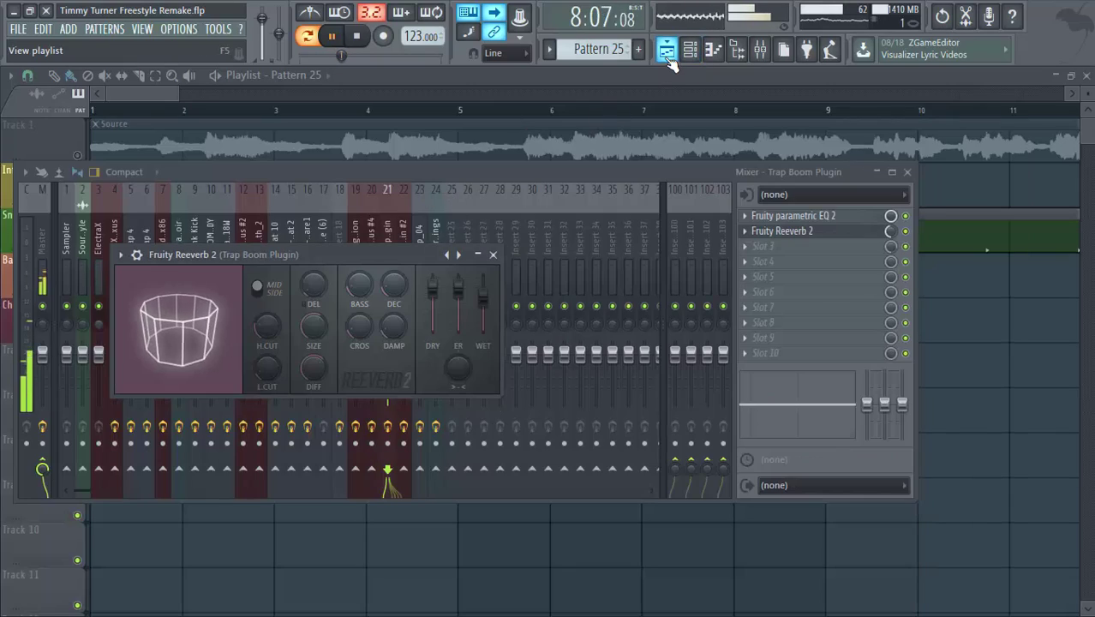
{"action": "left_click", "coordinate": [668, 54]}
{"action": "left_click", "coordinate": [689, 55]}
{"action": "left_click_drag", "start_coordinate": [595, 51], "coordinate": [595, 45]}
{"action": "key", "text": "space"}
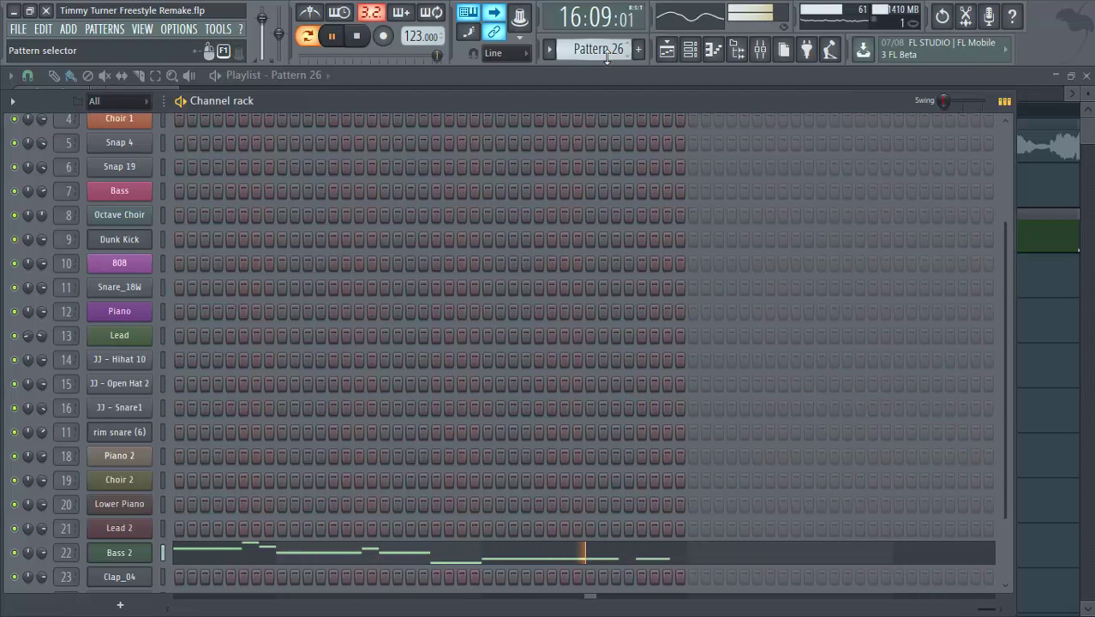
{"action": "key", "text": "space"}
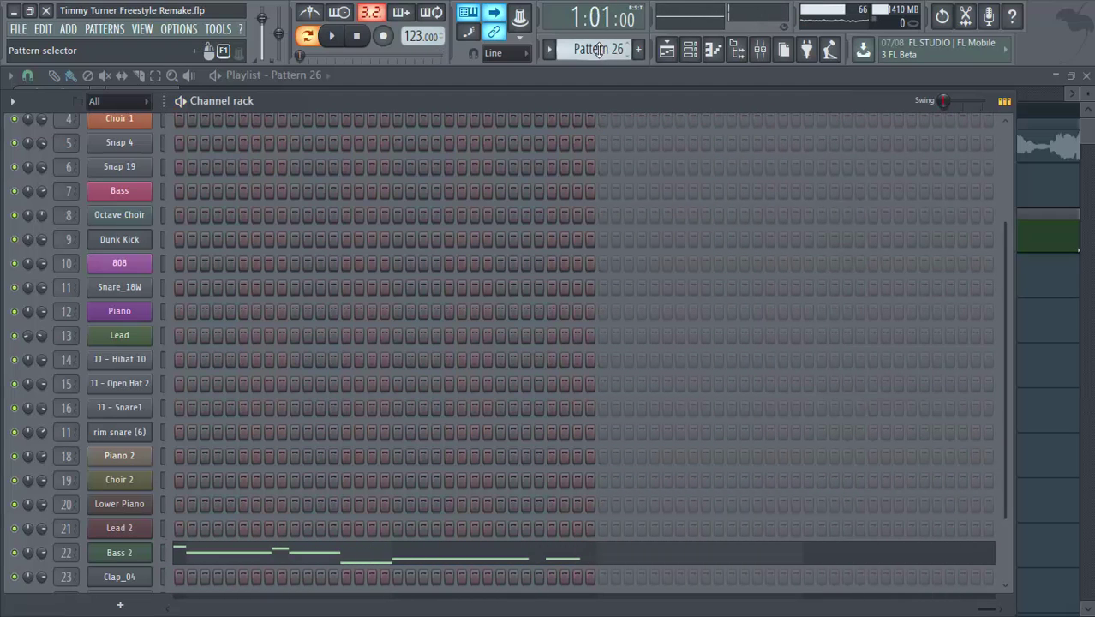
Play back the Piano 2 and Choir 2 chords in Pattern 27 and bring Pattern 28's Strings channel into view.
{"action": "scroll", "coordinate": [599, 50], "scroll_direction": "down", "scroll_amount": 1}
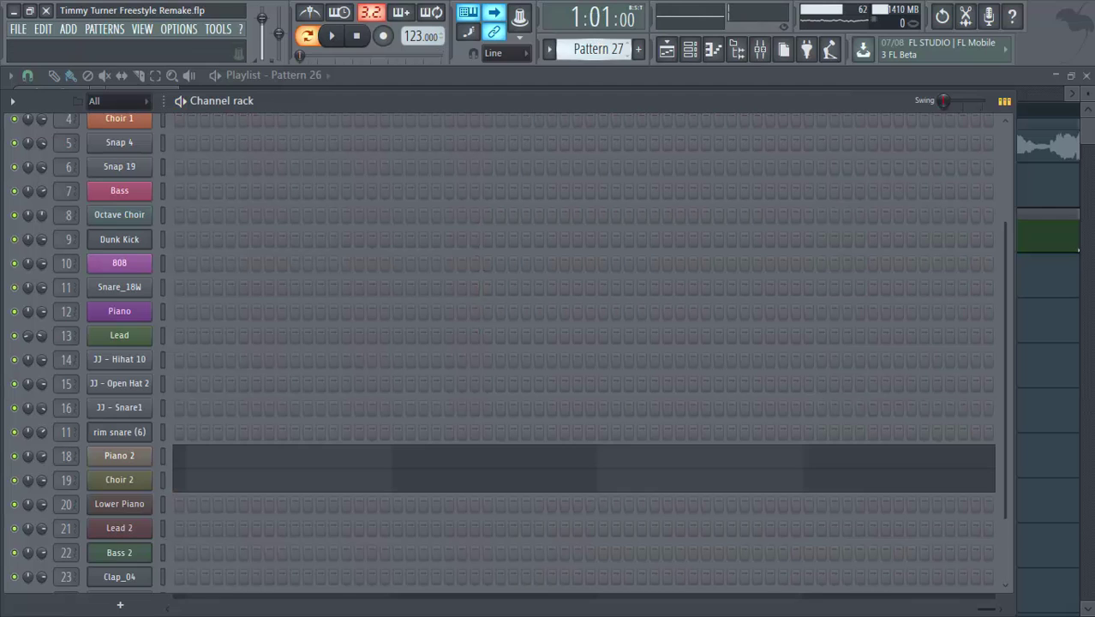
{"action": "key", "text": "space"}
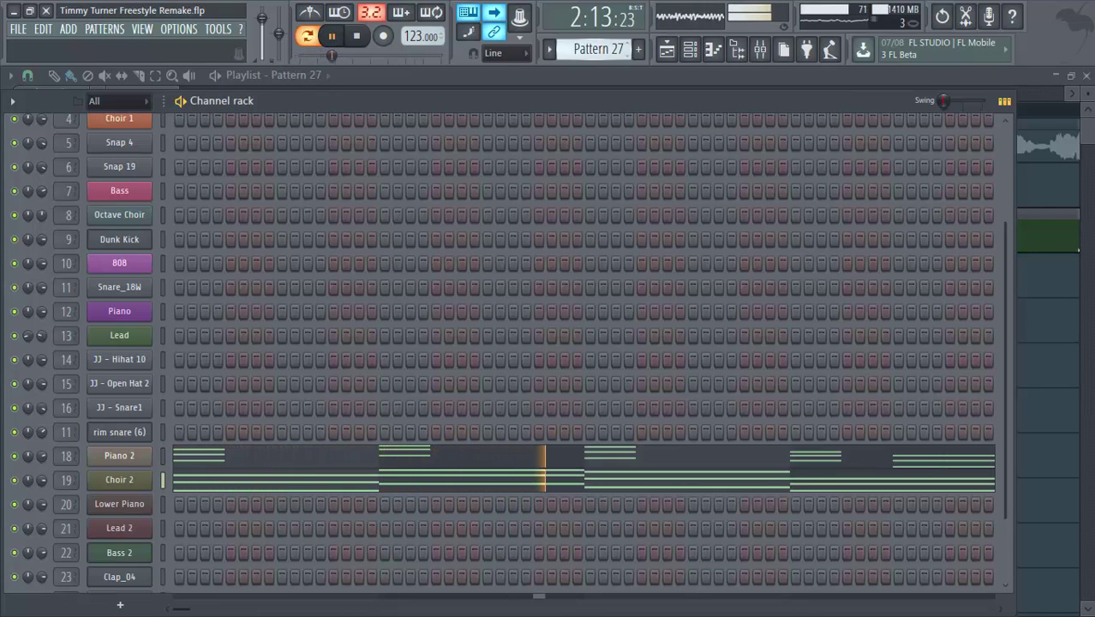
{"action": "scroll", "coordinate": [599, 50], "scroll_direction": "down", "scroll_amount": 1}
{"action": "left_click_drag", "start_coordinate": [1003, 248], "coordinate": [1002, 335]}
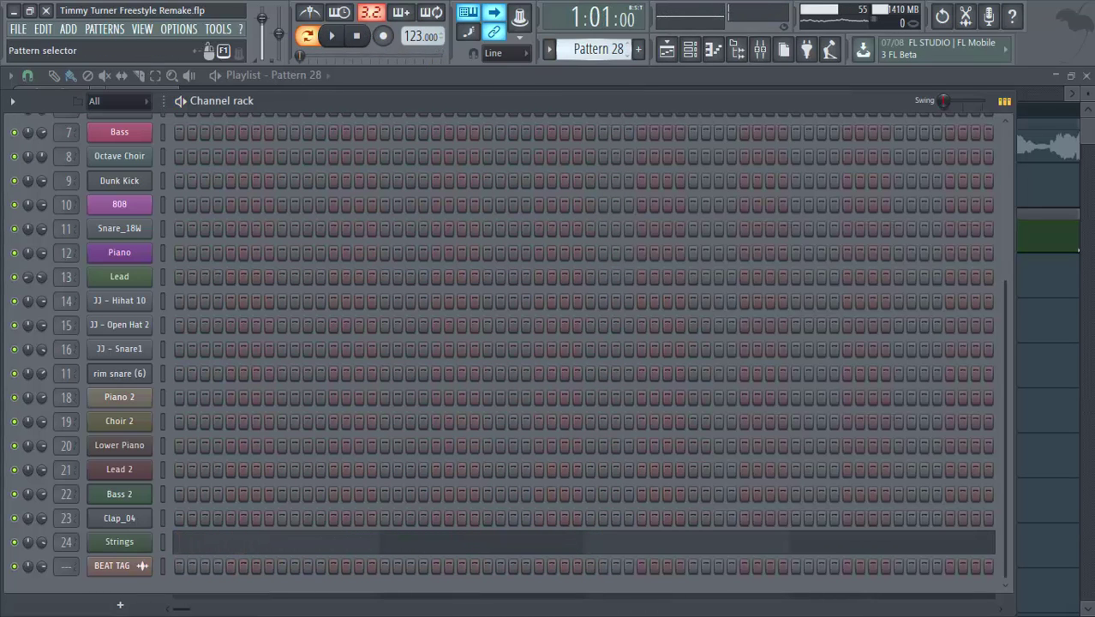
Skip ahead to Pattern 31, then play the song in the playlist with the whole arrangement and all used tracks in view.
{"action": "left_click_drag", "start_coordinate": [598, 49], "coordinate": [598, 45]}
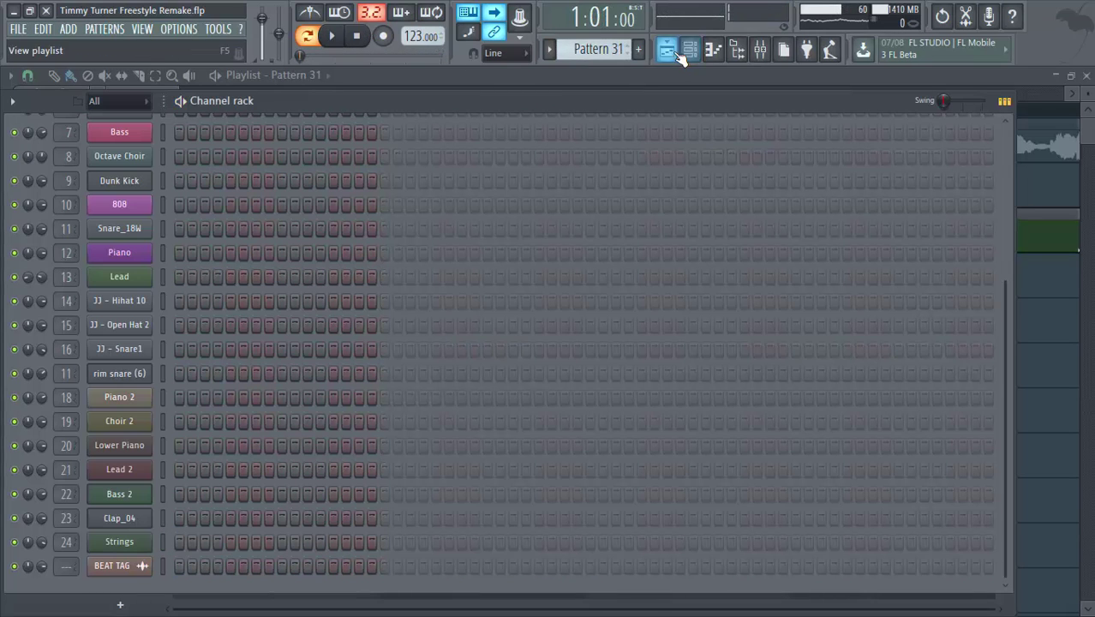
{"action": "left_click", "coordinate": [675, 53]}
{"action": "left_click_drag", "start_coordinate": [183, 89], "coordinate": [854, 26]}
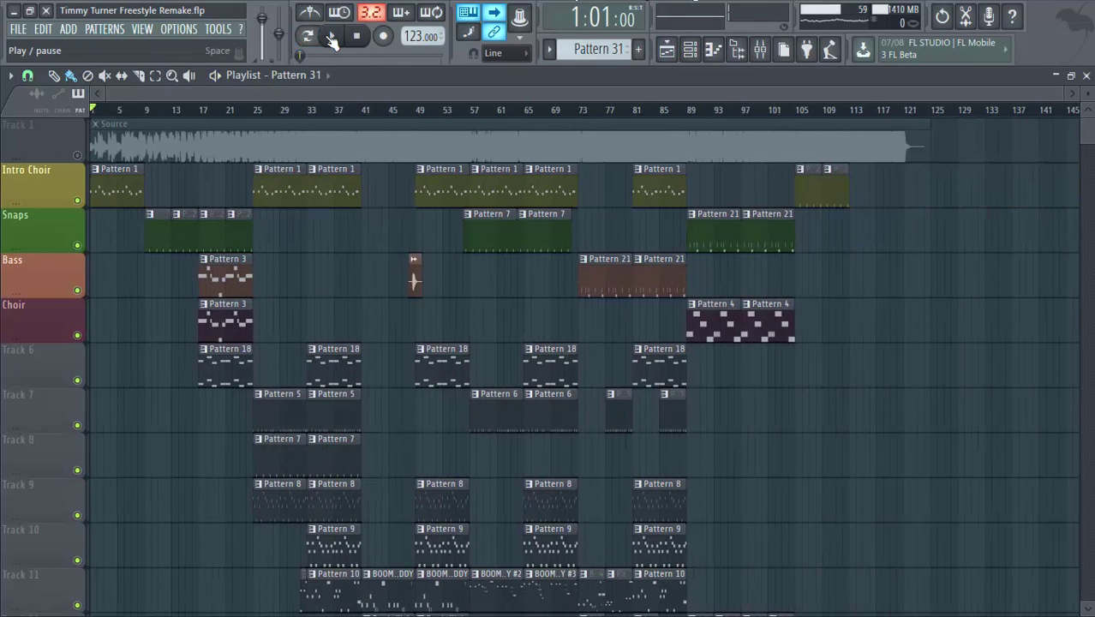
{"action": "left_click", "coordinate": [331, 38]}
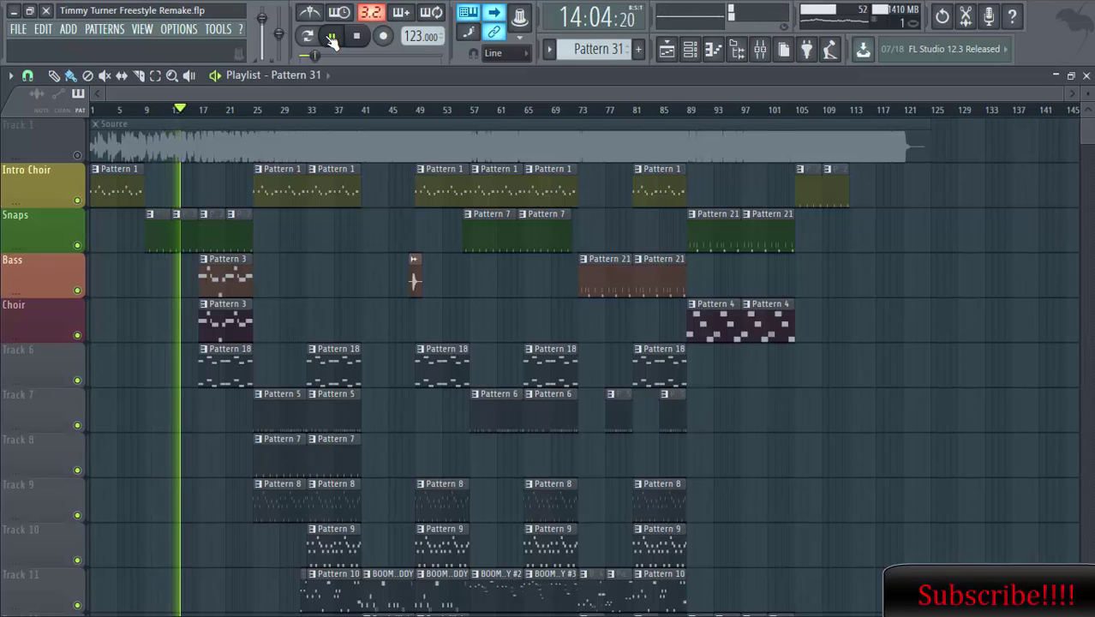
{"action": "left_click_drag", "start_coordinate": [1087, 94], "coordinate": [1087, 116]}
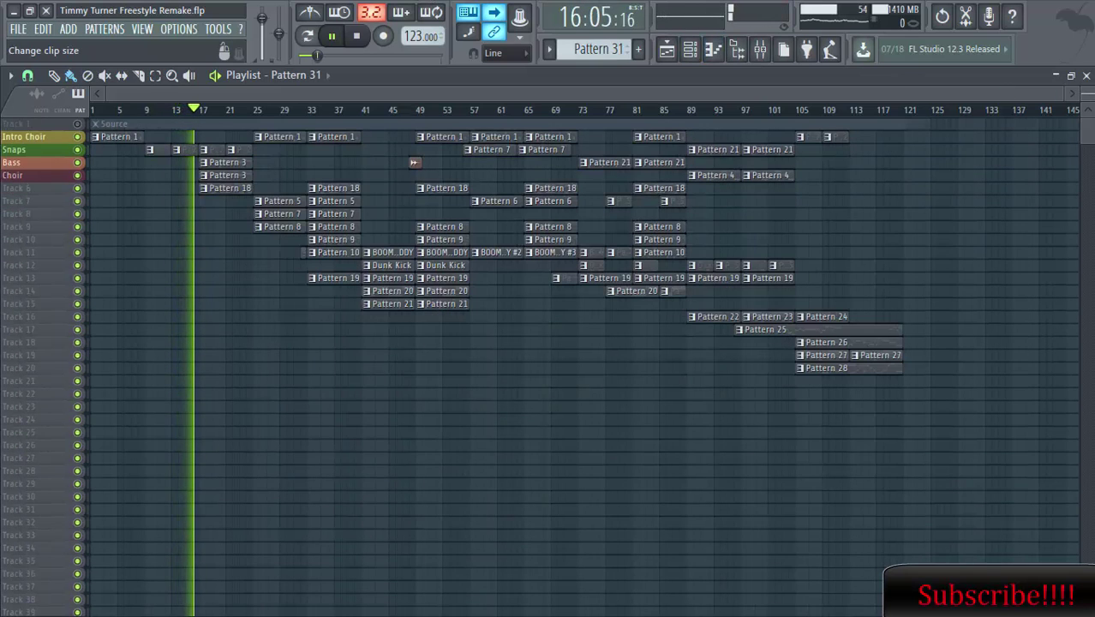